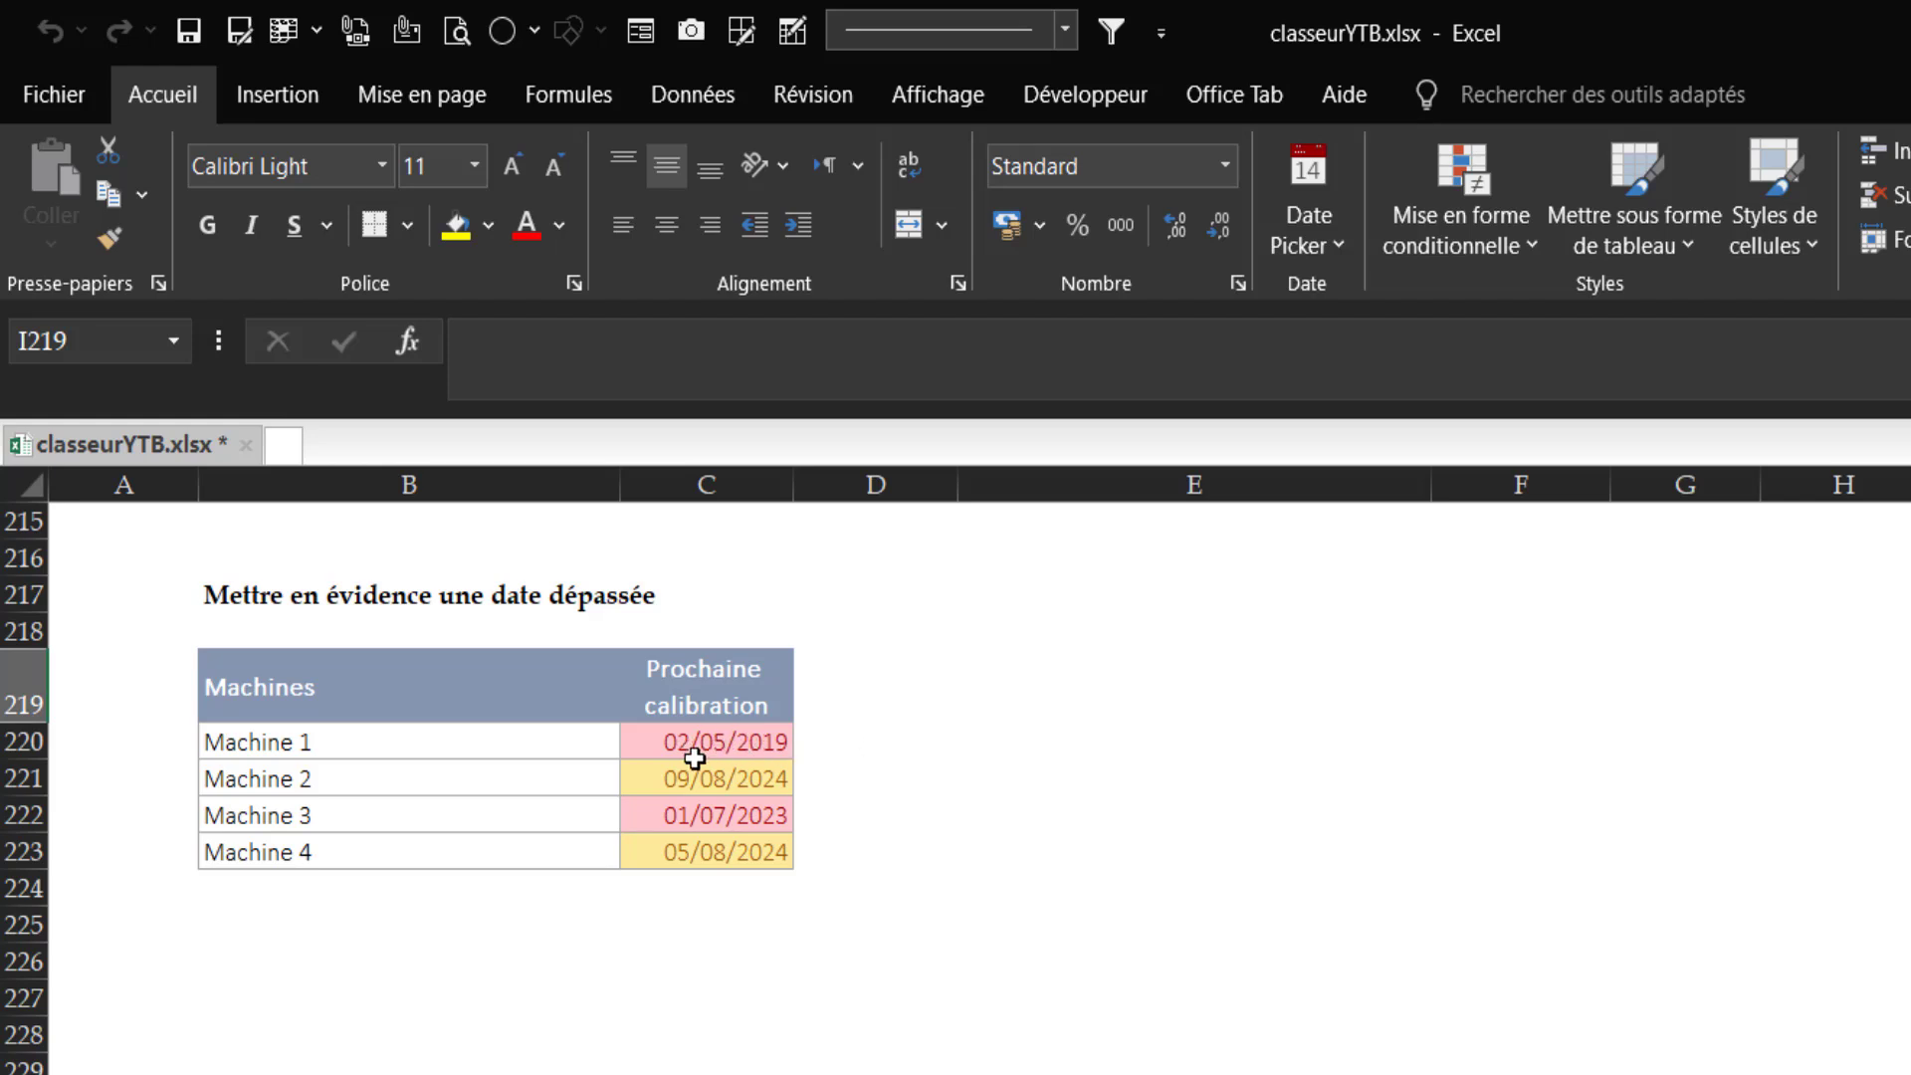
pyautogui.click(945, 753)
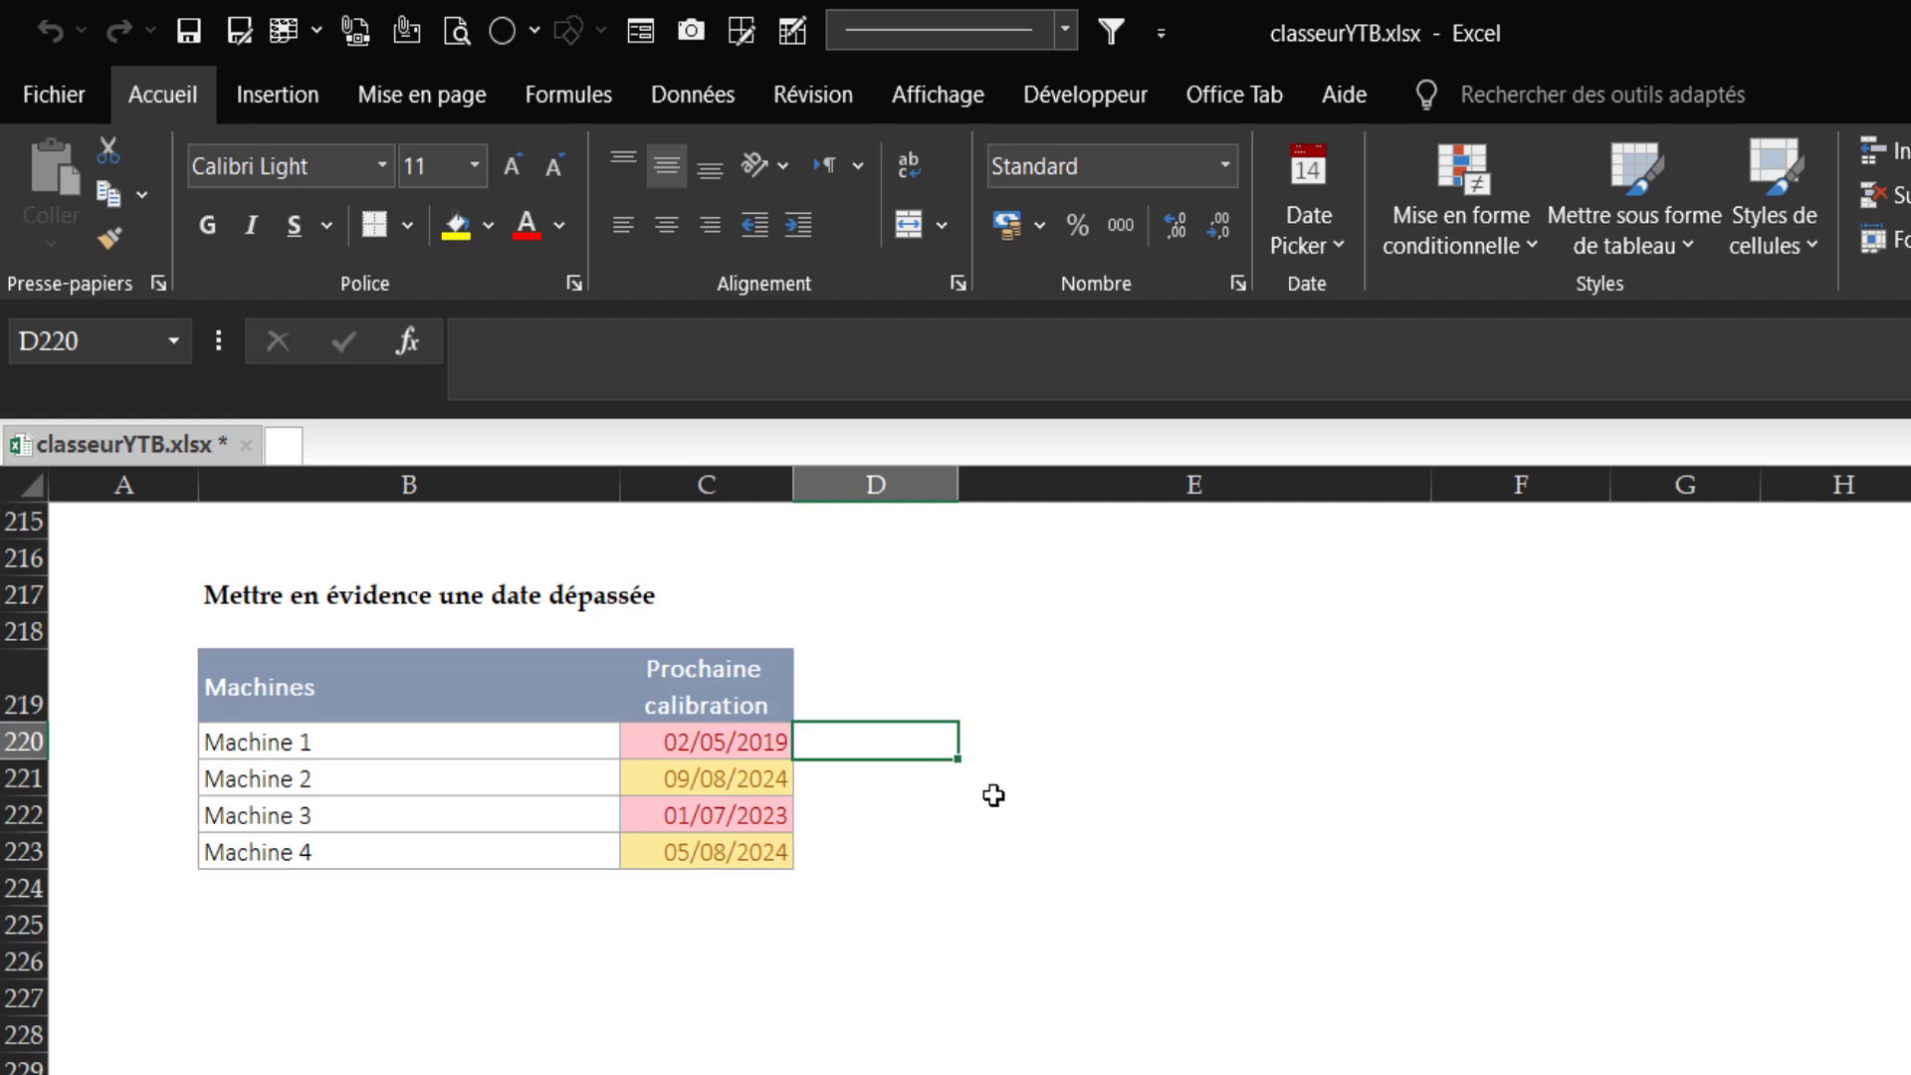
pyautogui.click(902, 773)
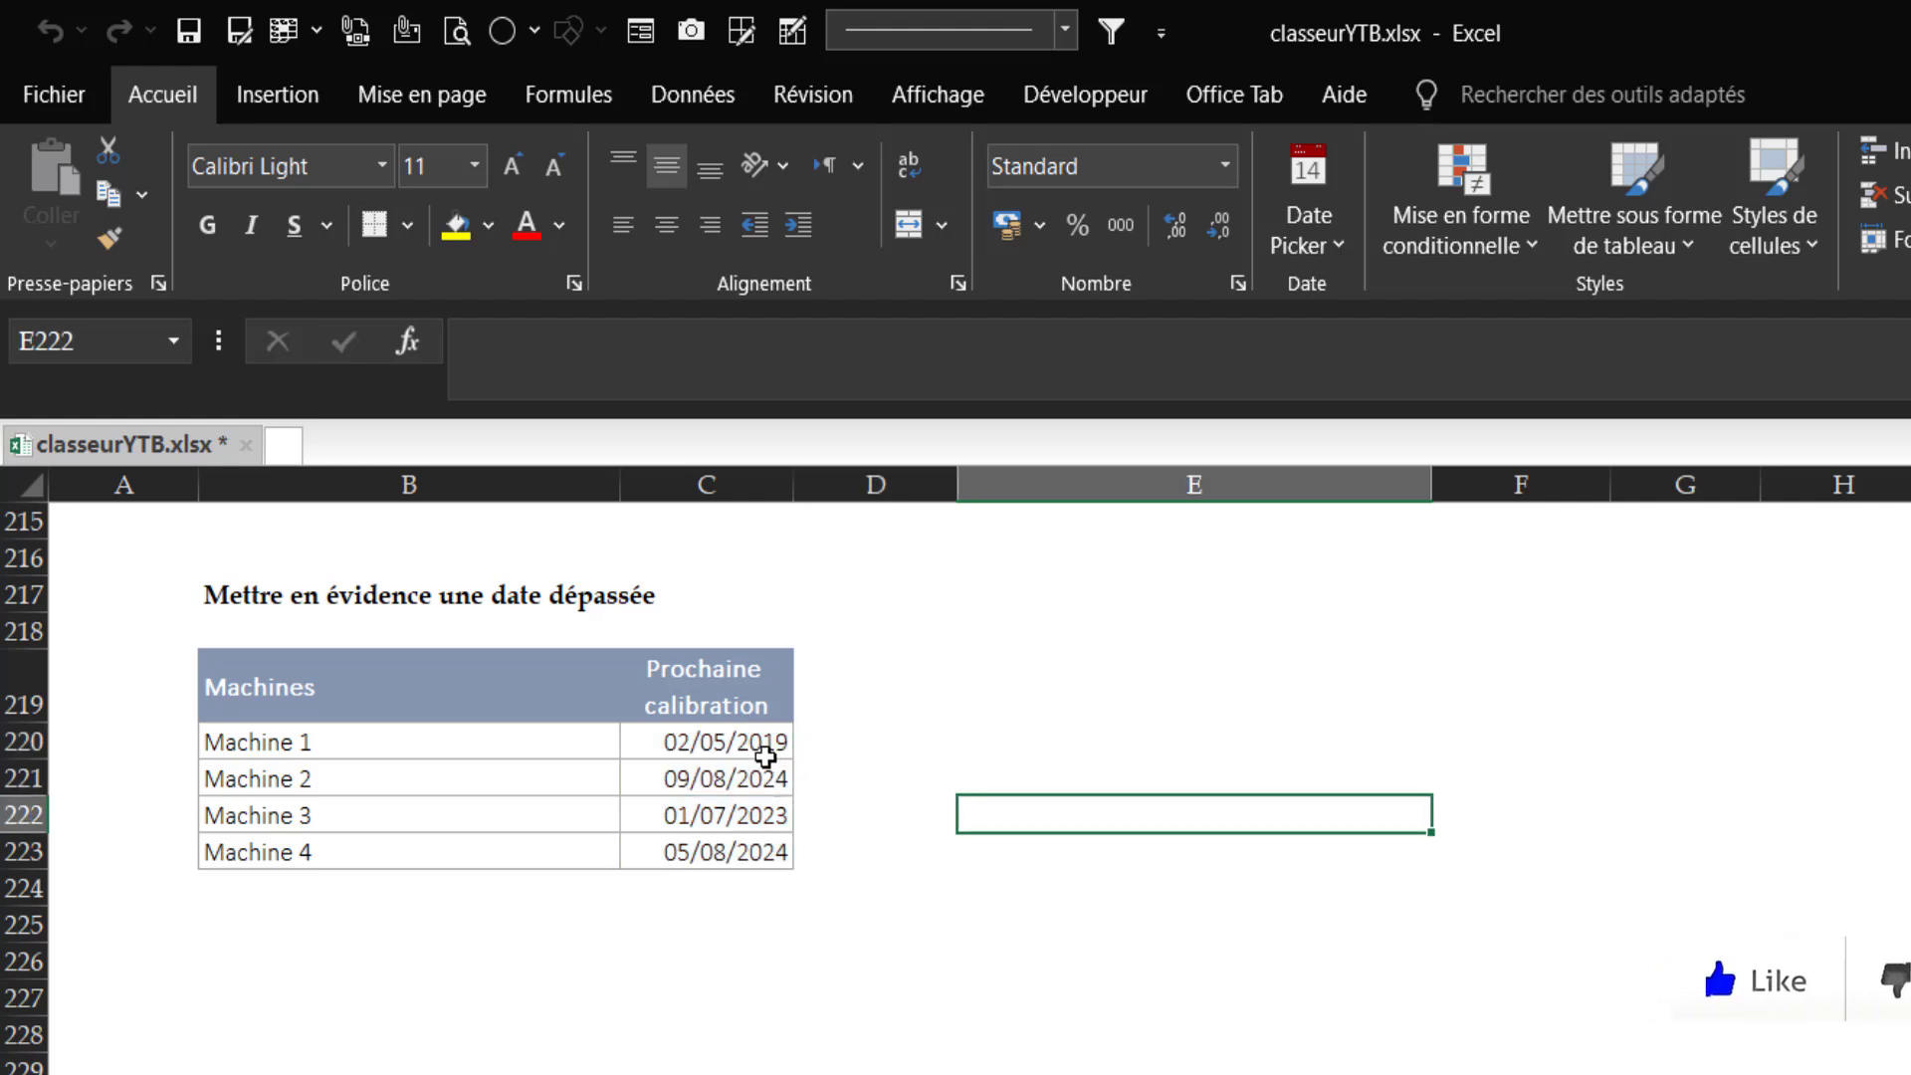
pyautogui.moveTo(765, 756); pyautogui.dragTo(756, 841)
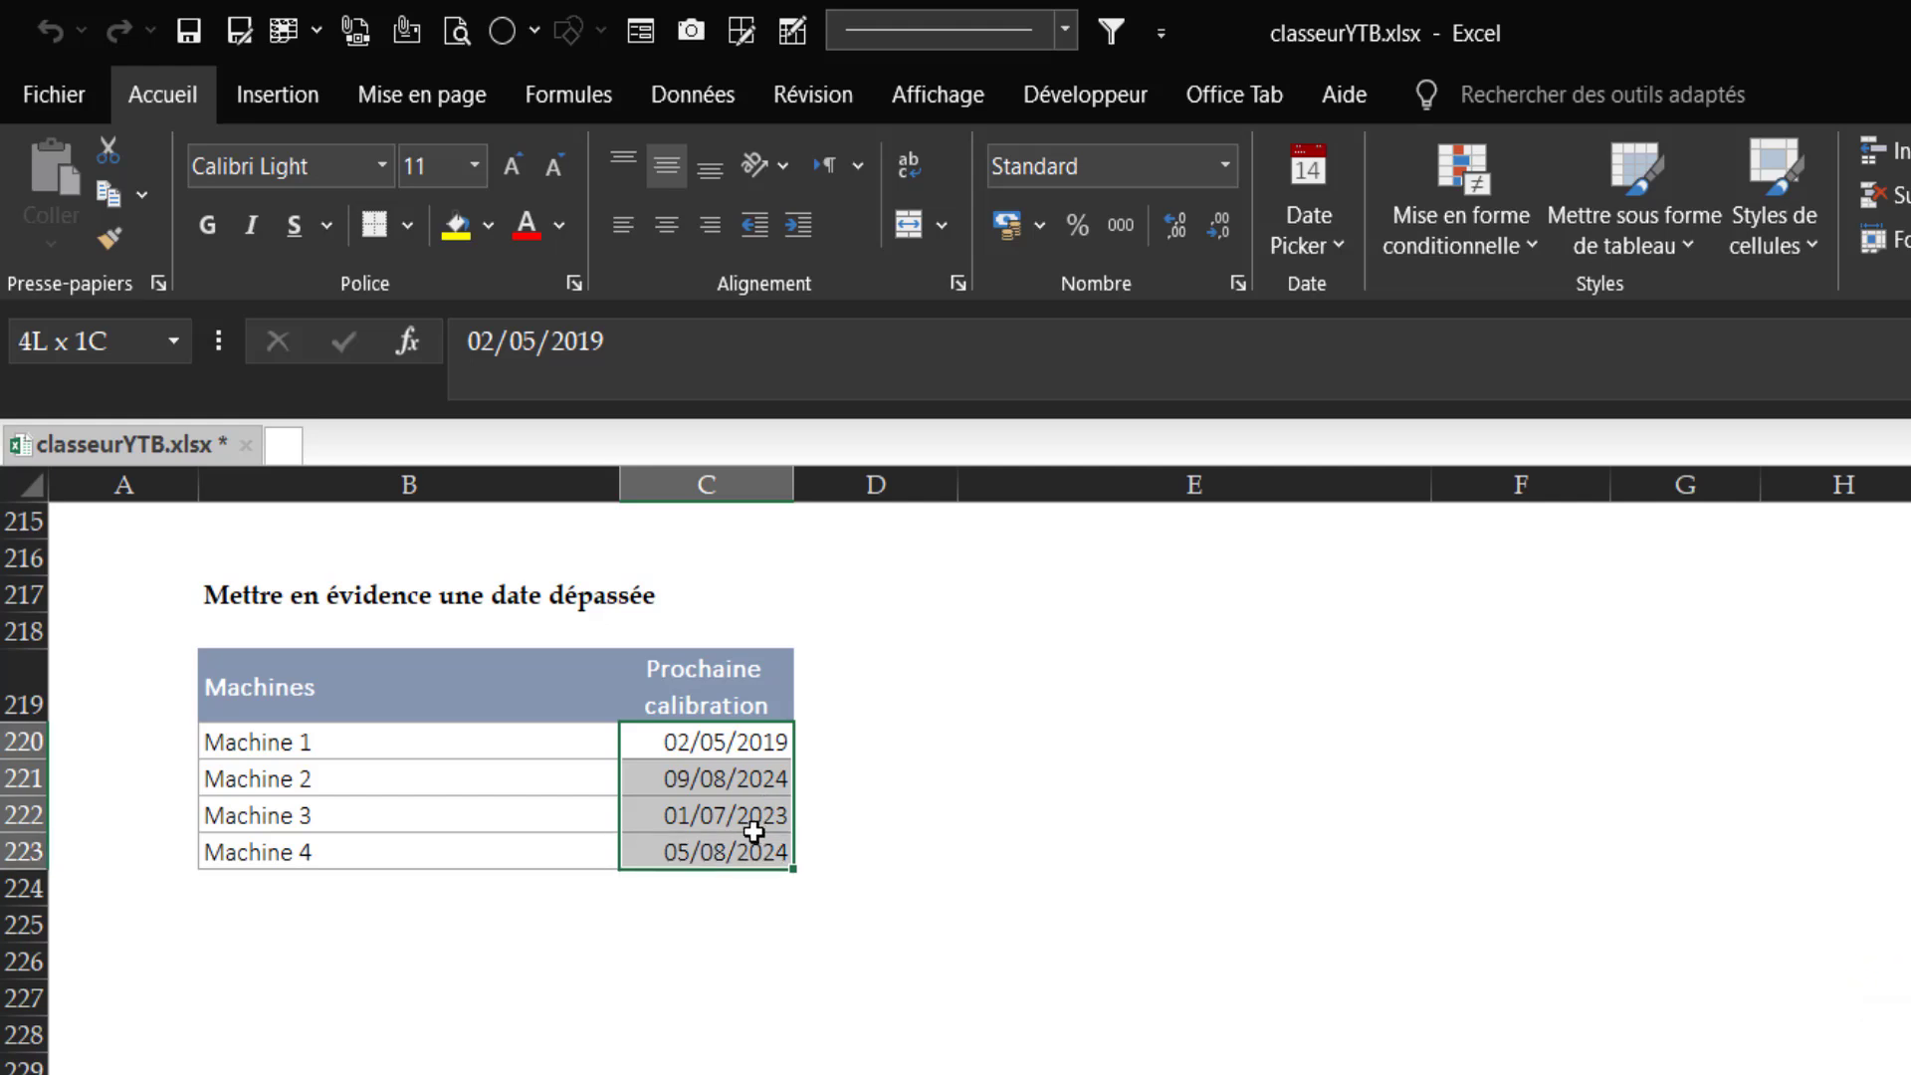
pyautogui.click(1228, 780)
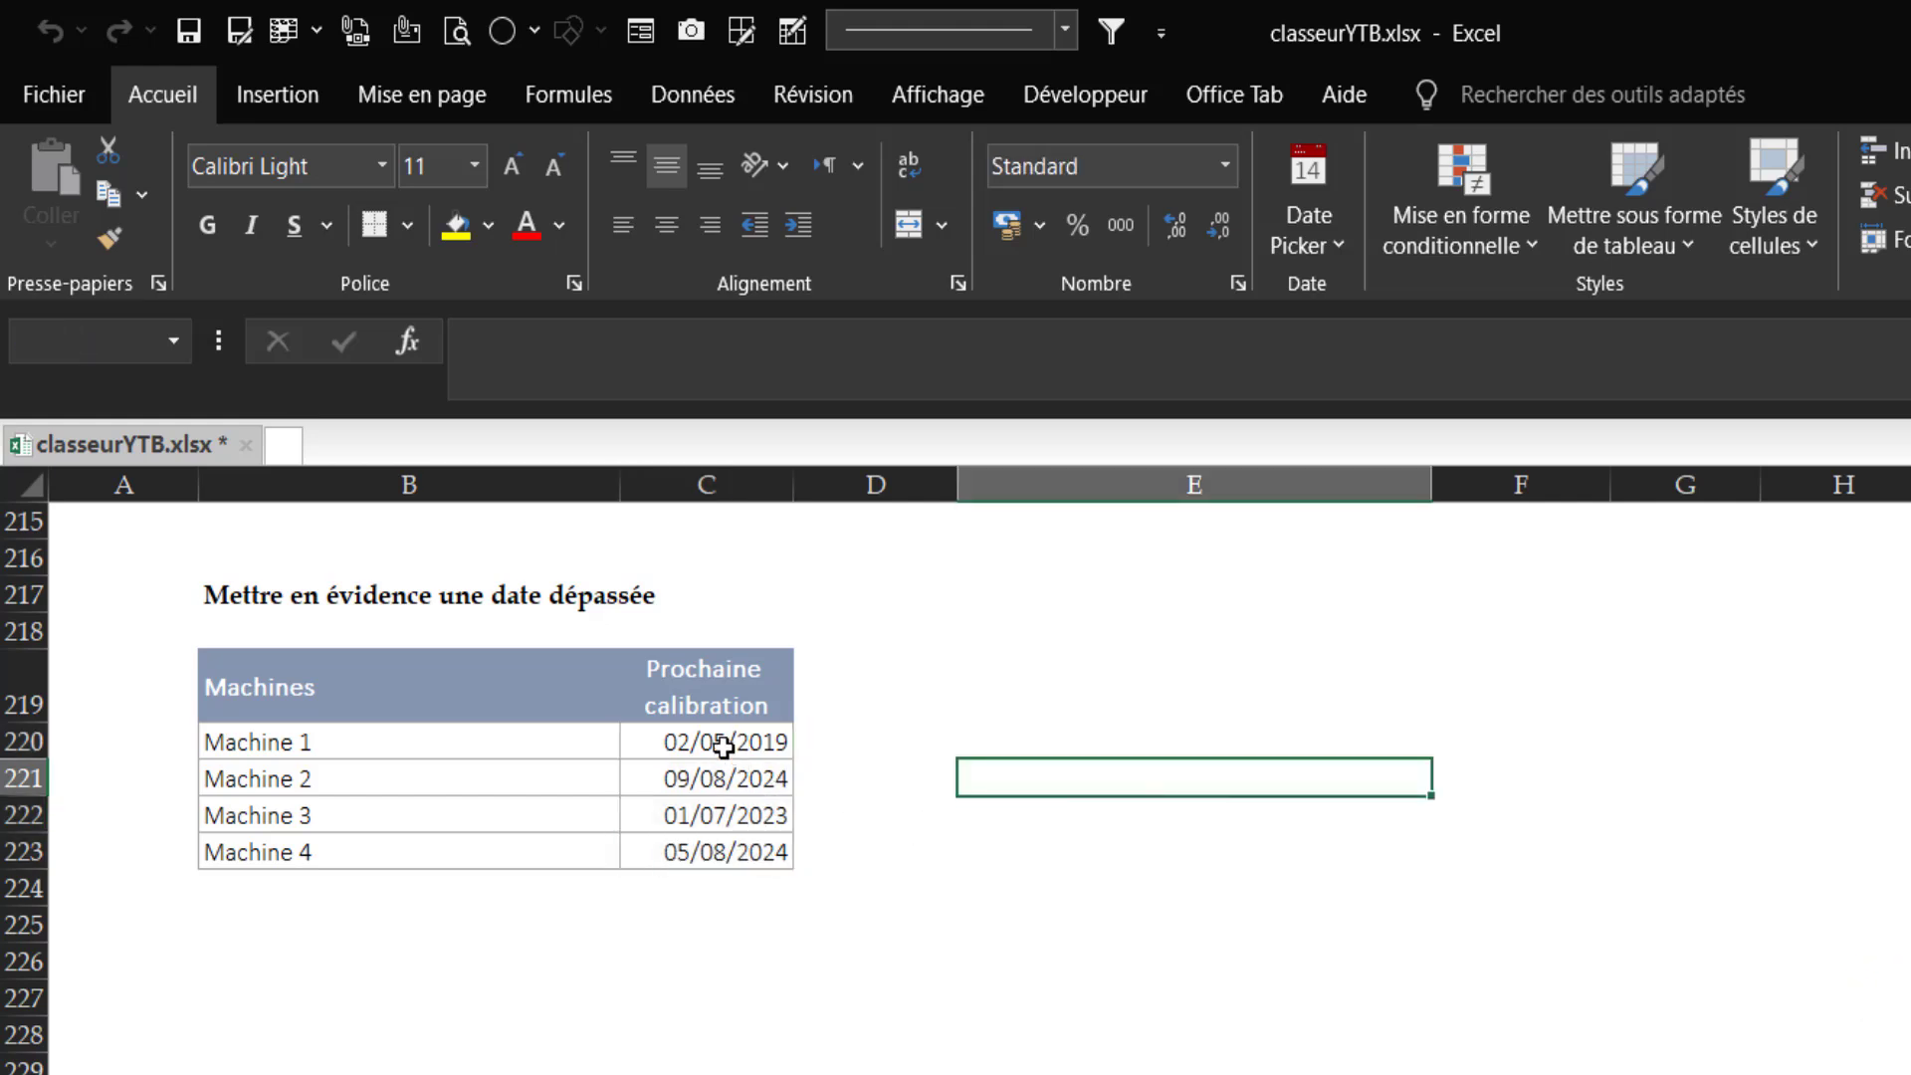
pyautogui.moveTo(723, 742); pyautogui.dragTo(713, 848)
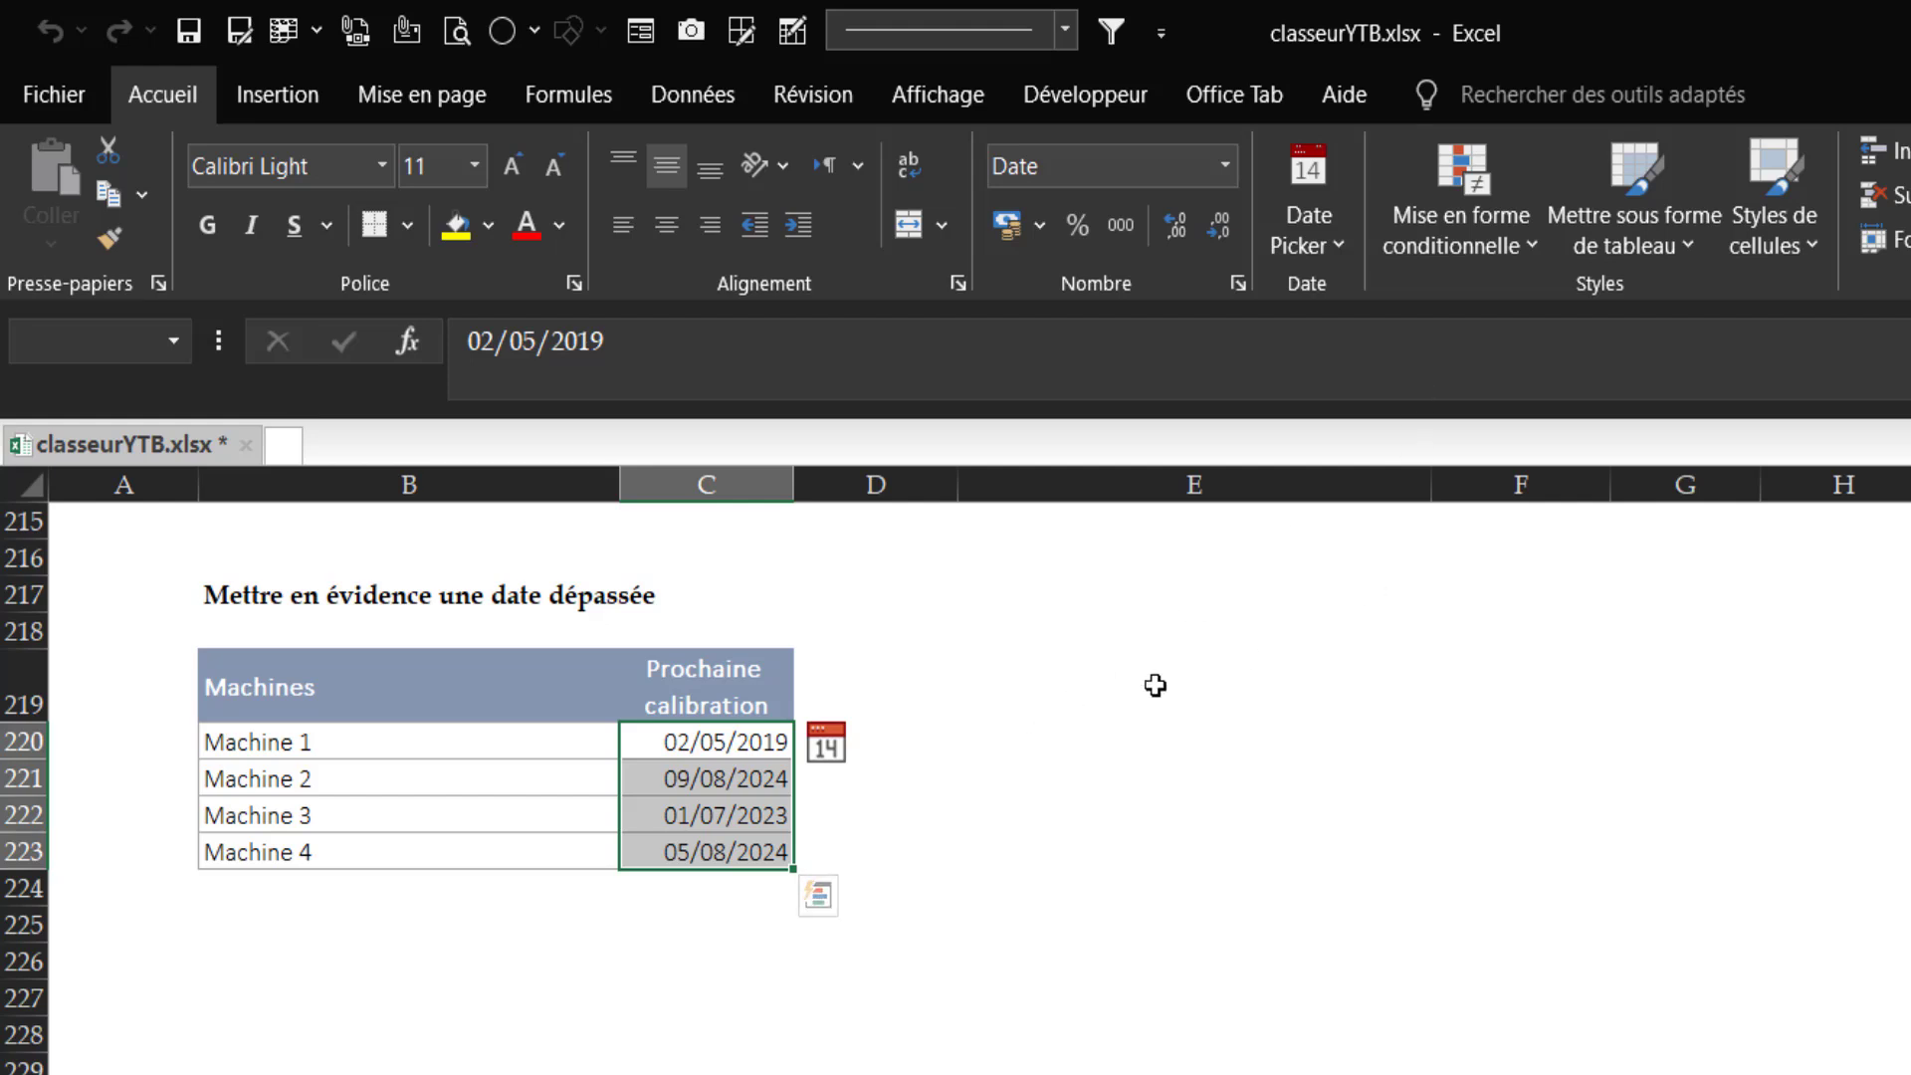
pyautogui.click(980, 708)
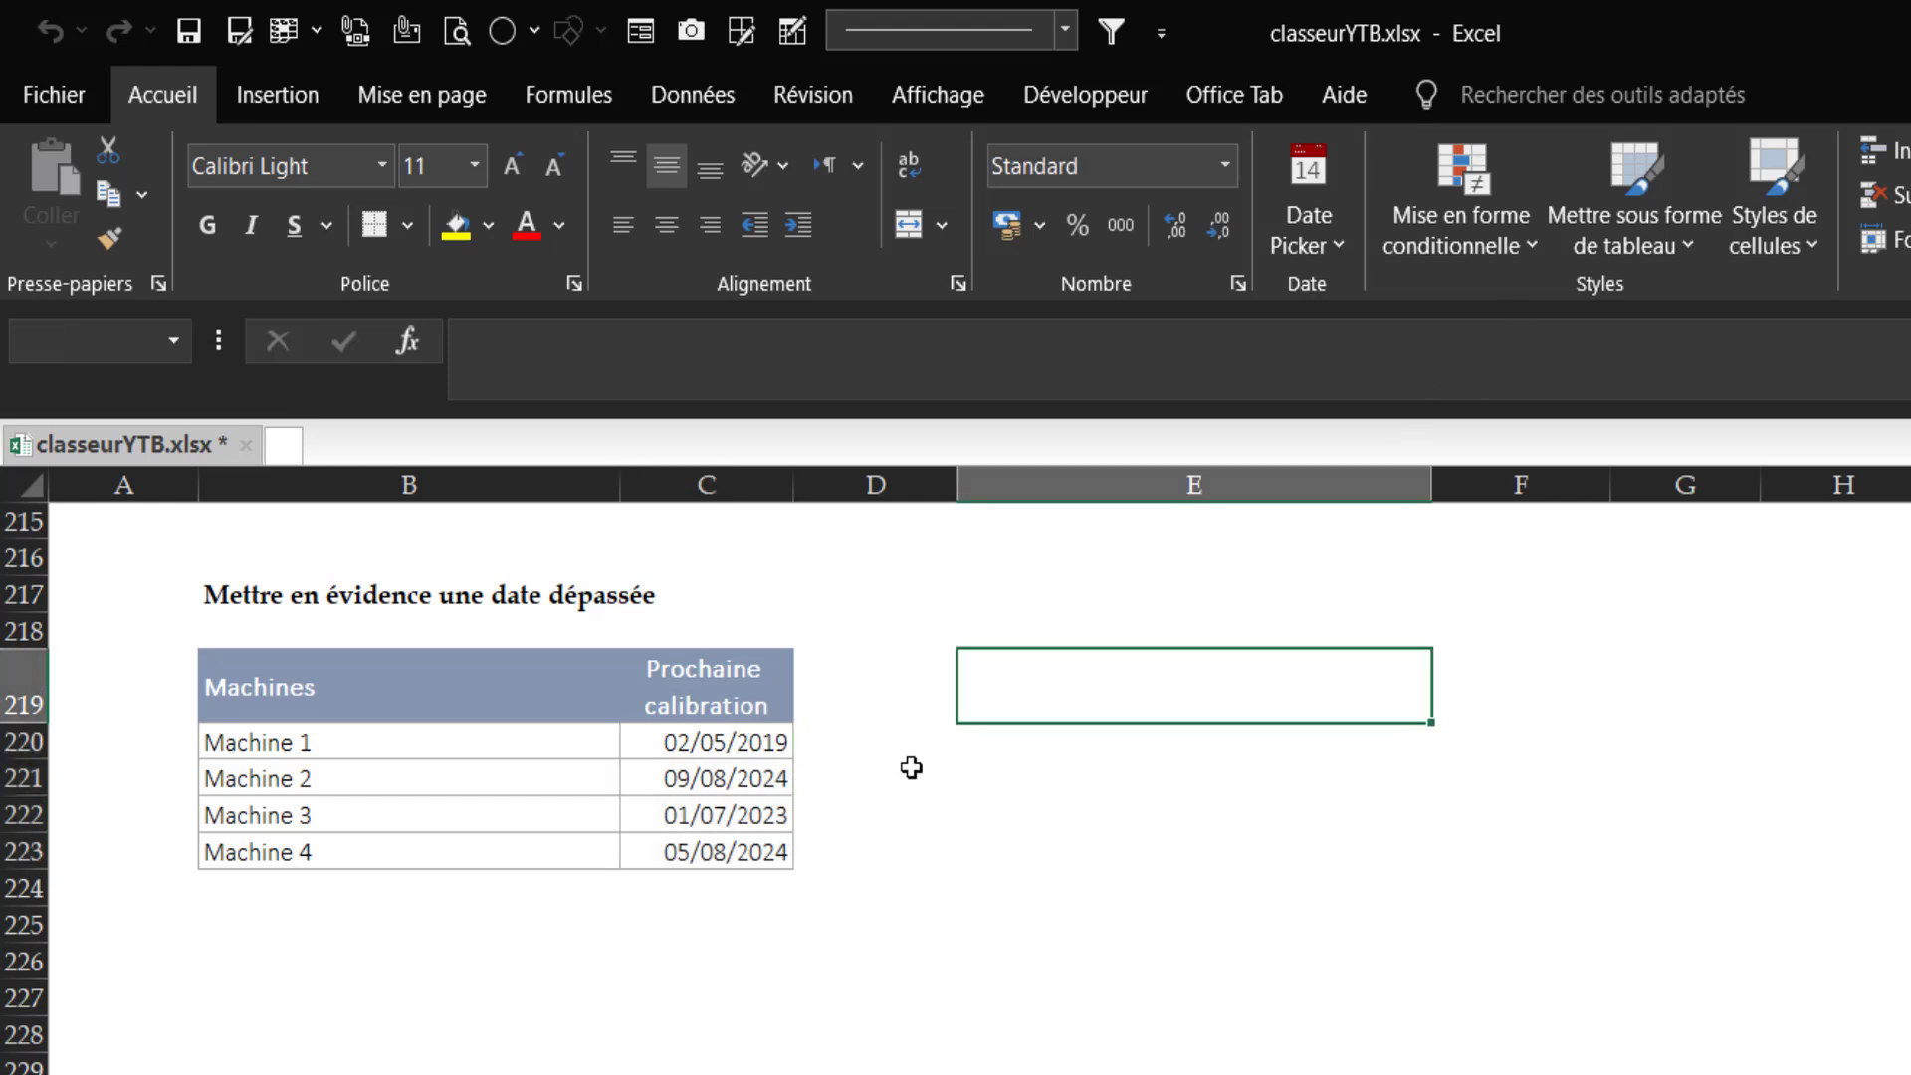
pyautogui.moveTo(743, 747); pyautogui.dragTo(746, 852)
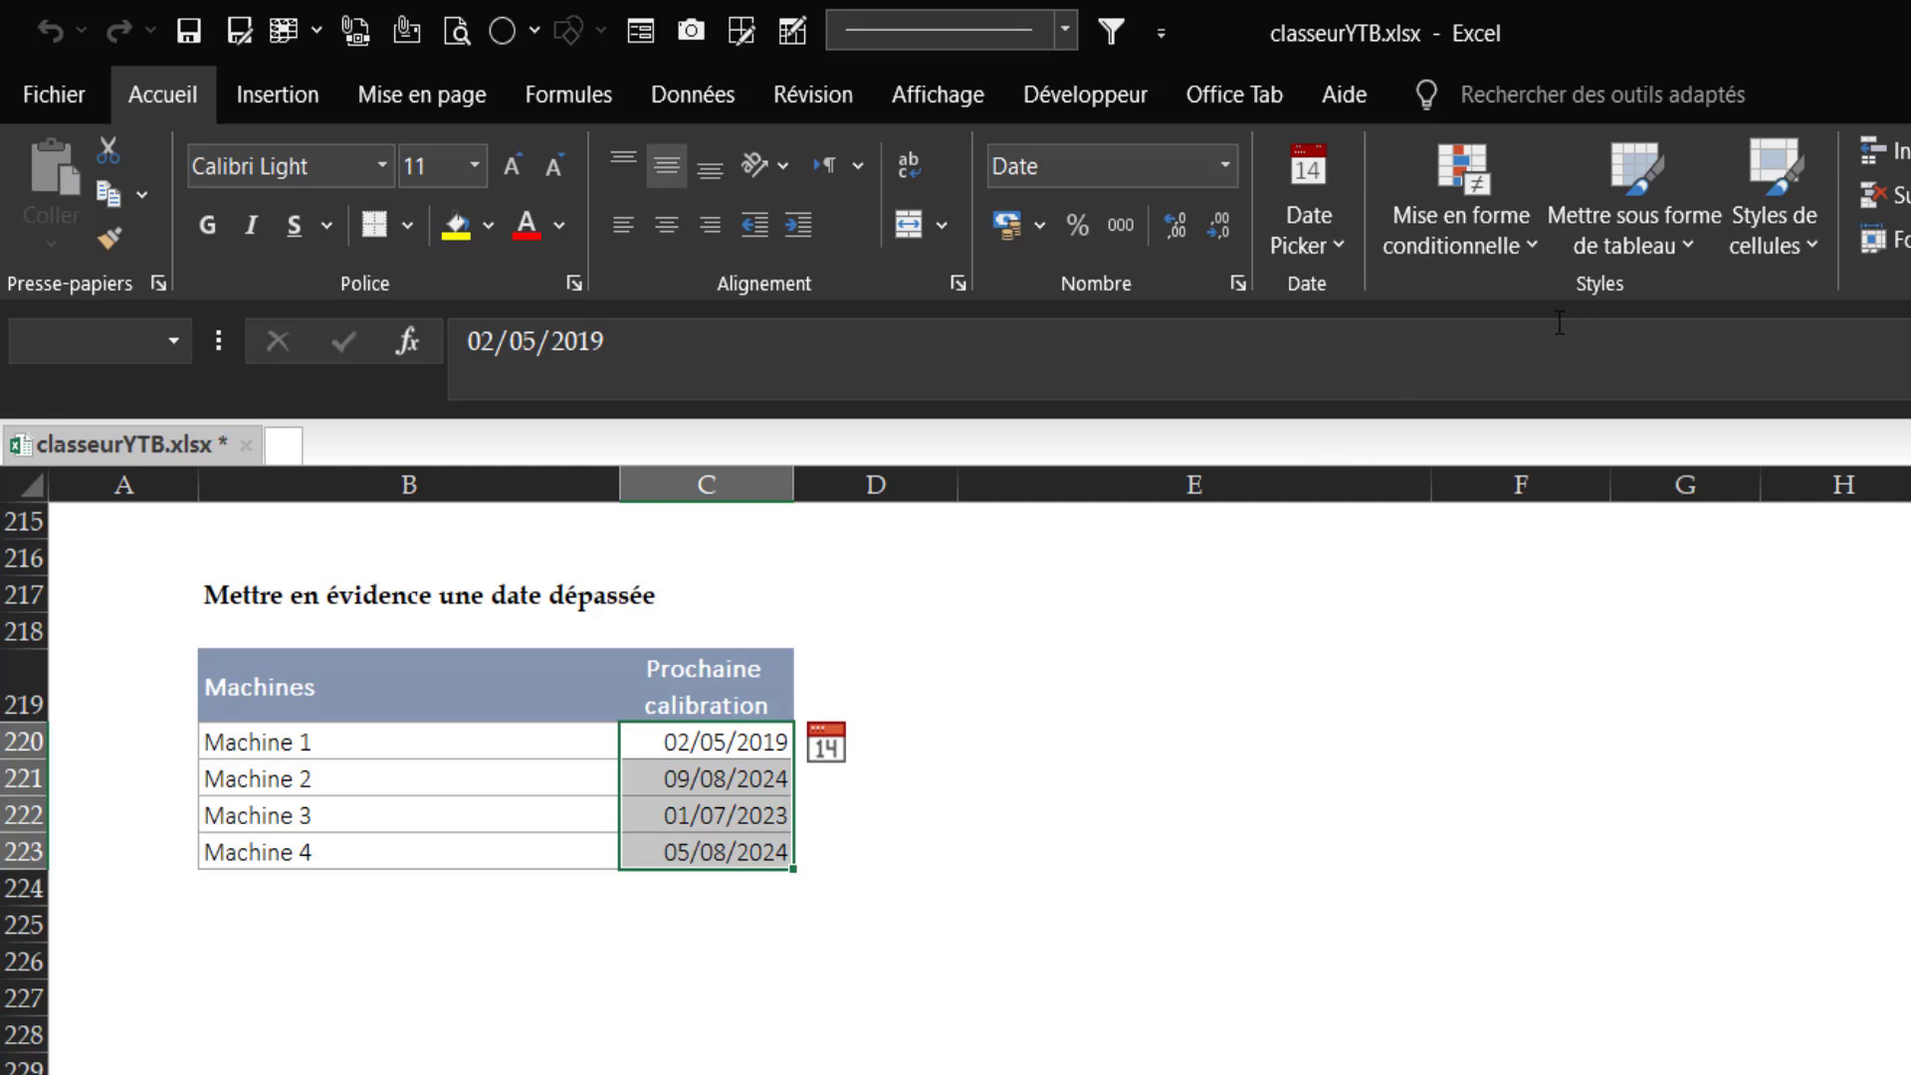
pyautogui.click(1537, 246)
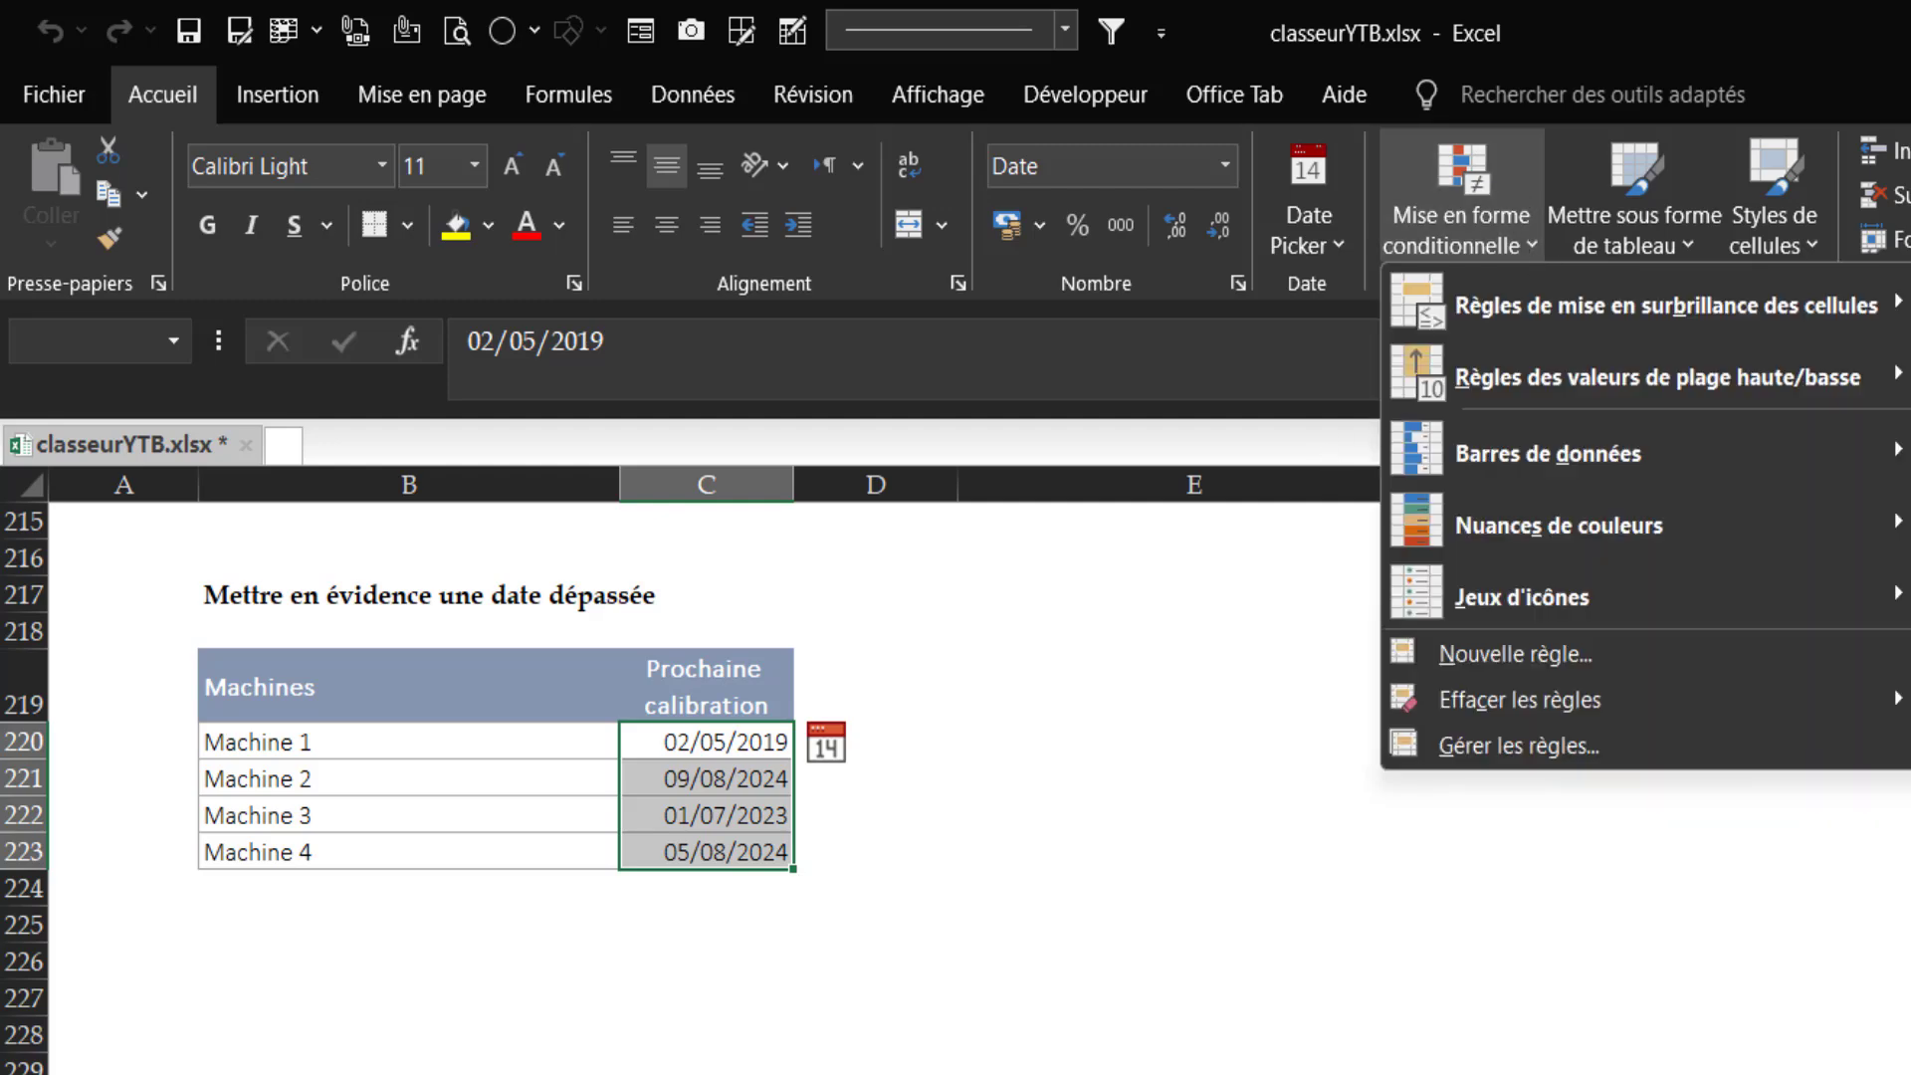
pyautogui.press('Escape')
# Set up an "Inférieur à" highlighting rule on the calibration dates in C220:C223, comparing them with =aujourdhui()
pyautogui.moveTo(737, 741); pyautogui.dragTo(722, 865)
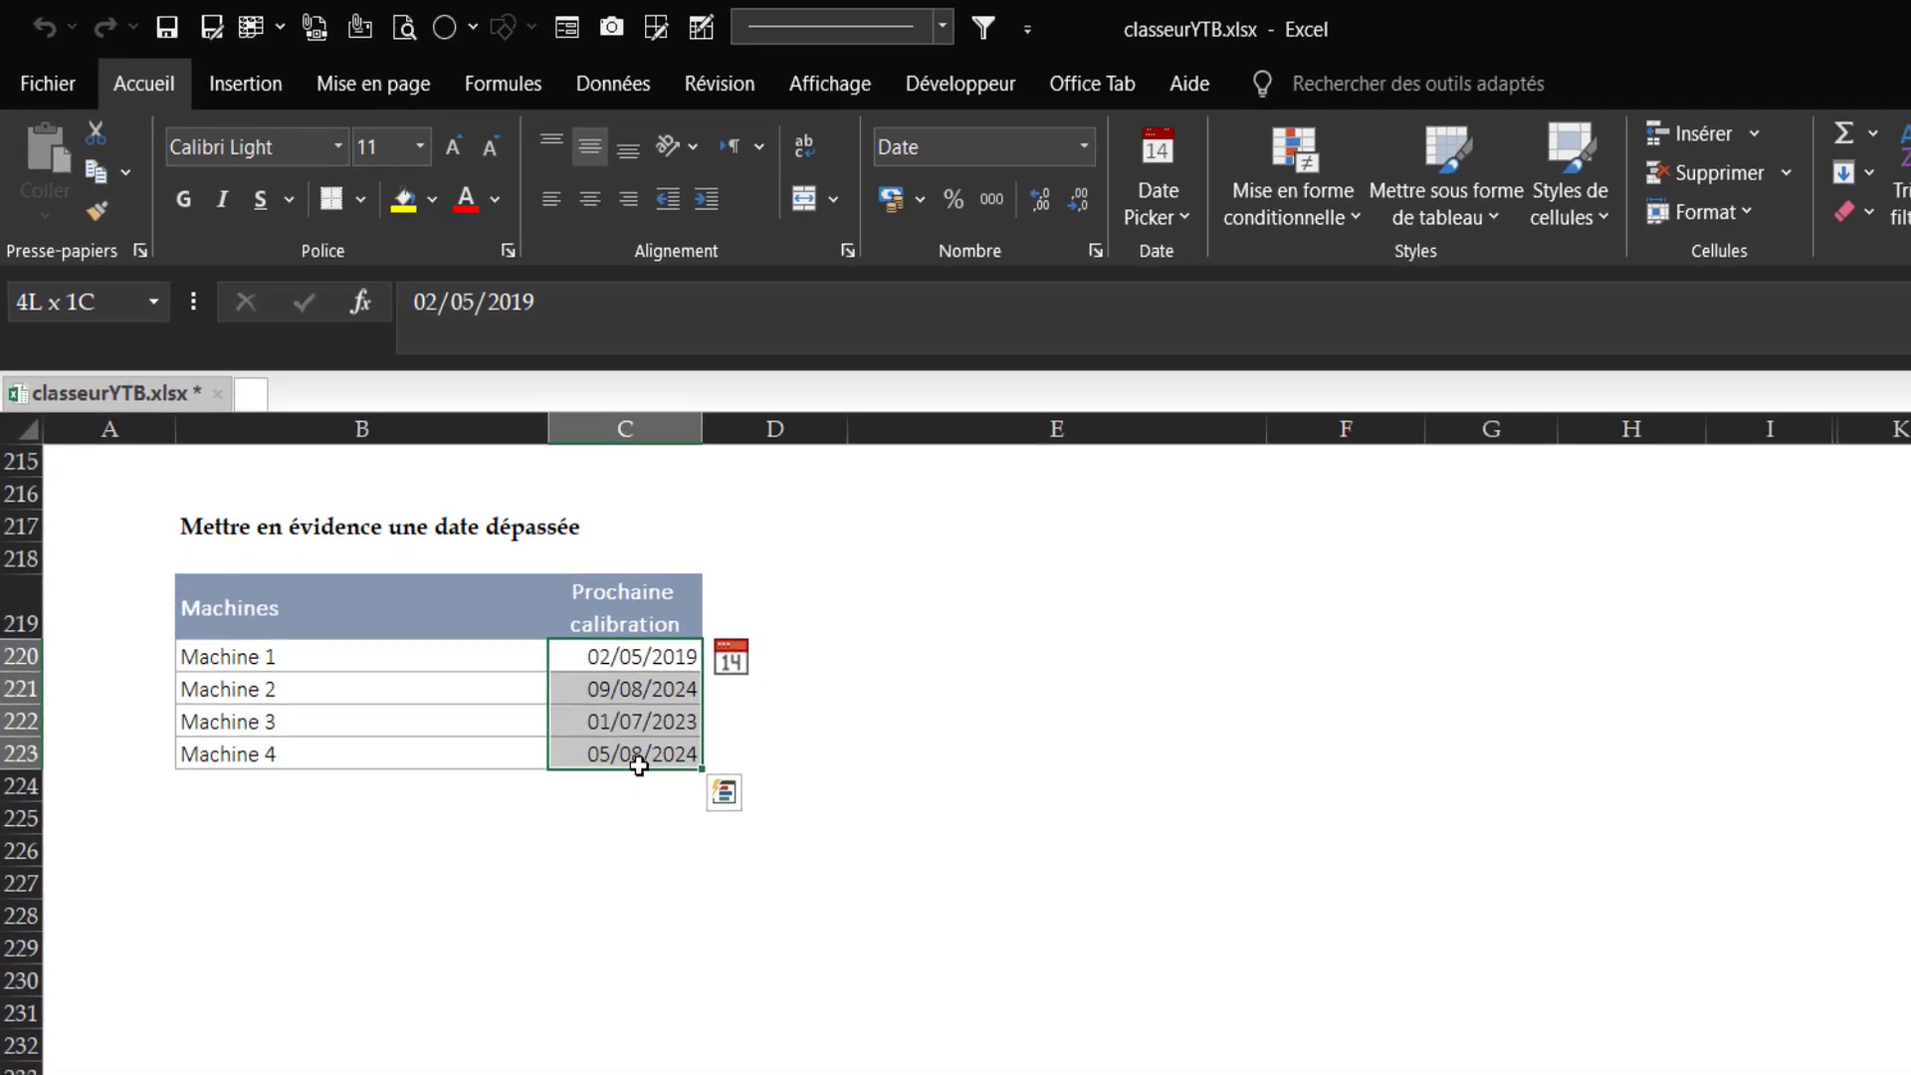
pyautogui.click(1315, 207)
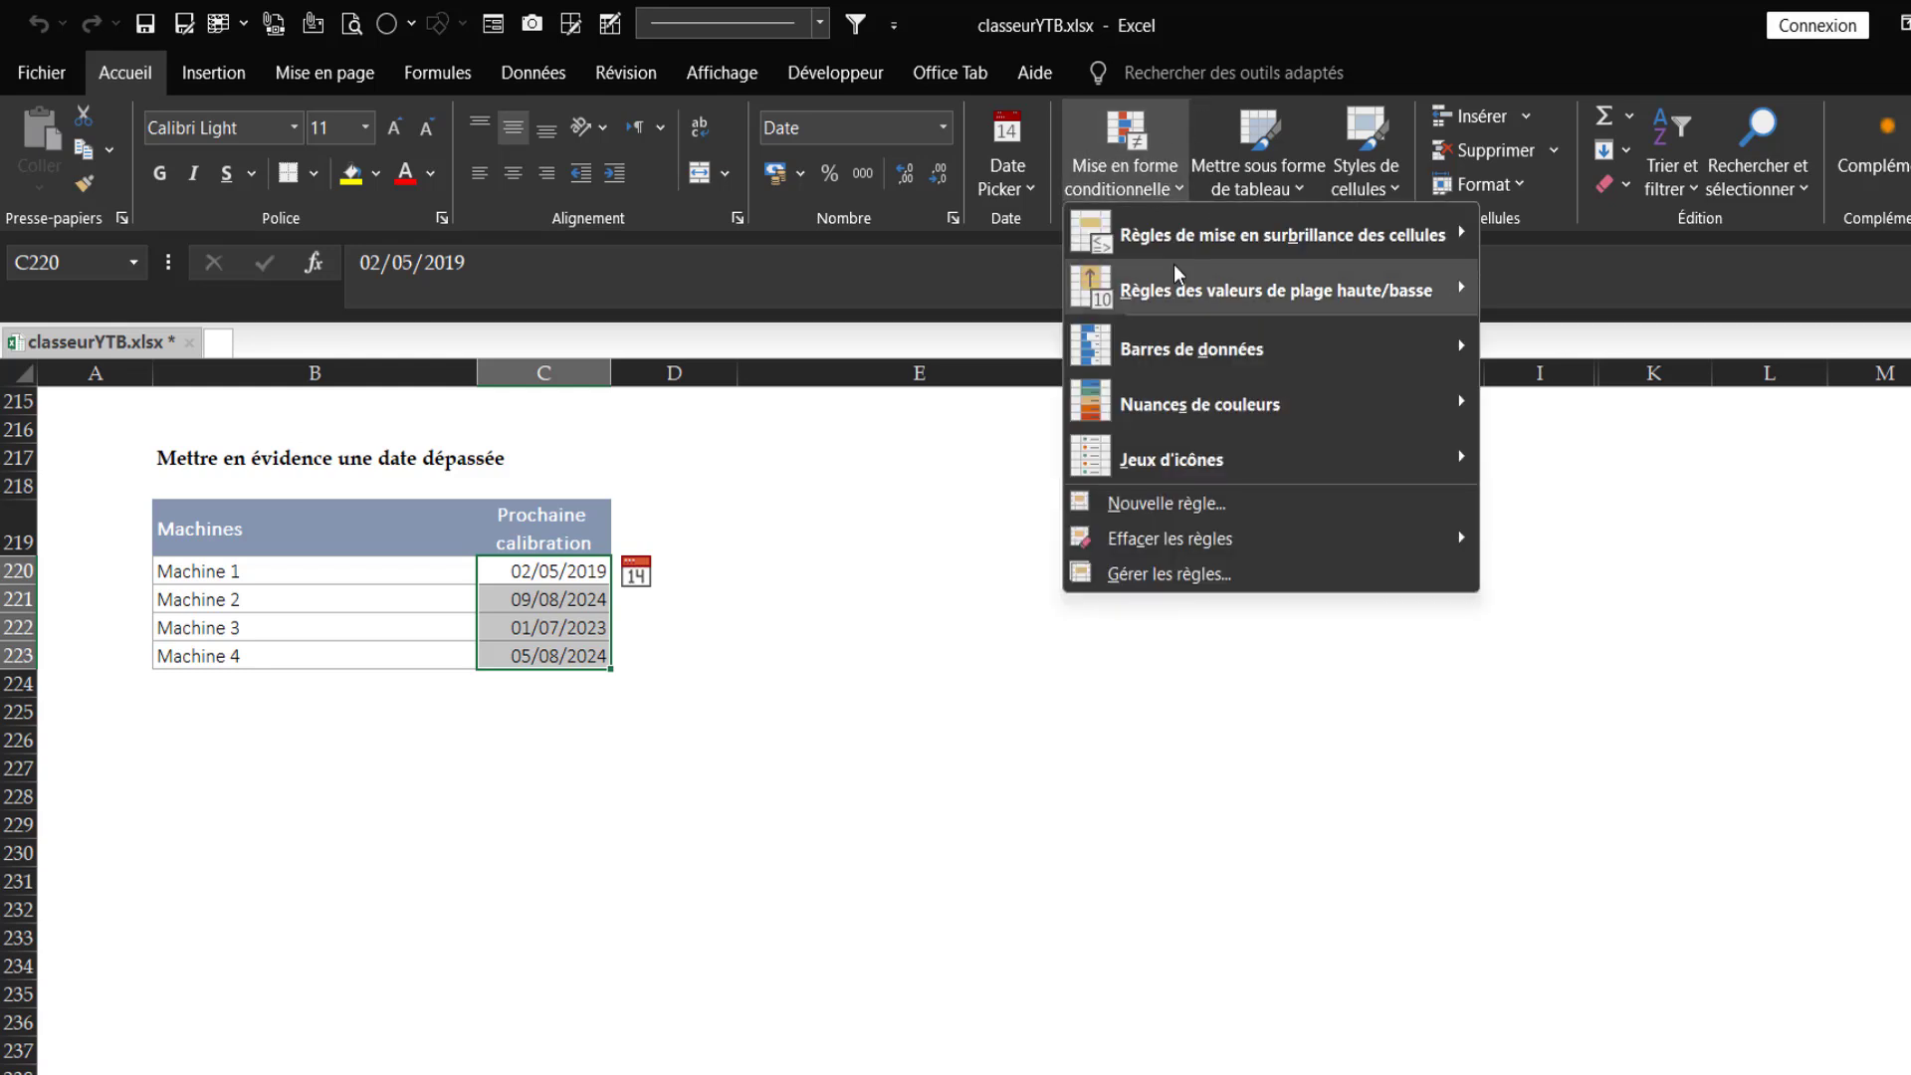
pyautogui.moveTo(1174, 249)
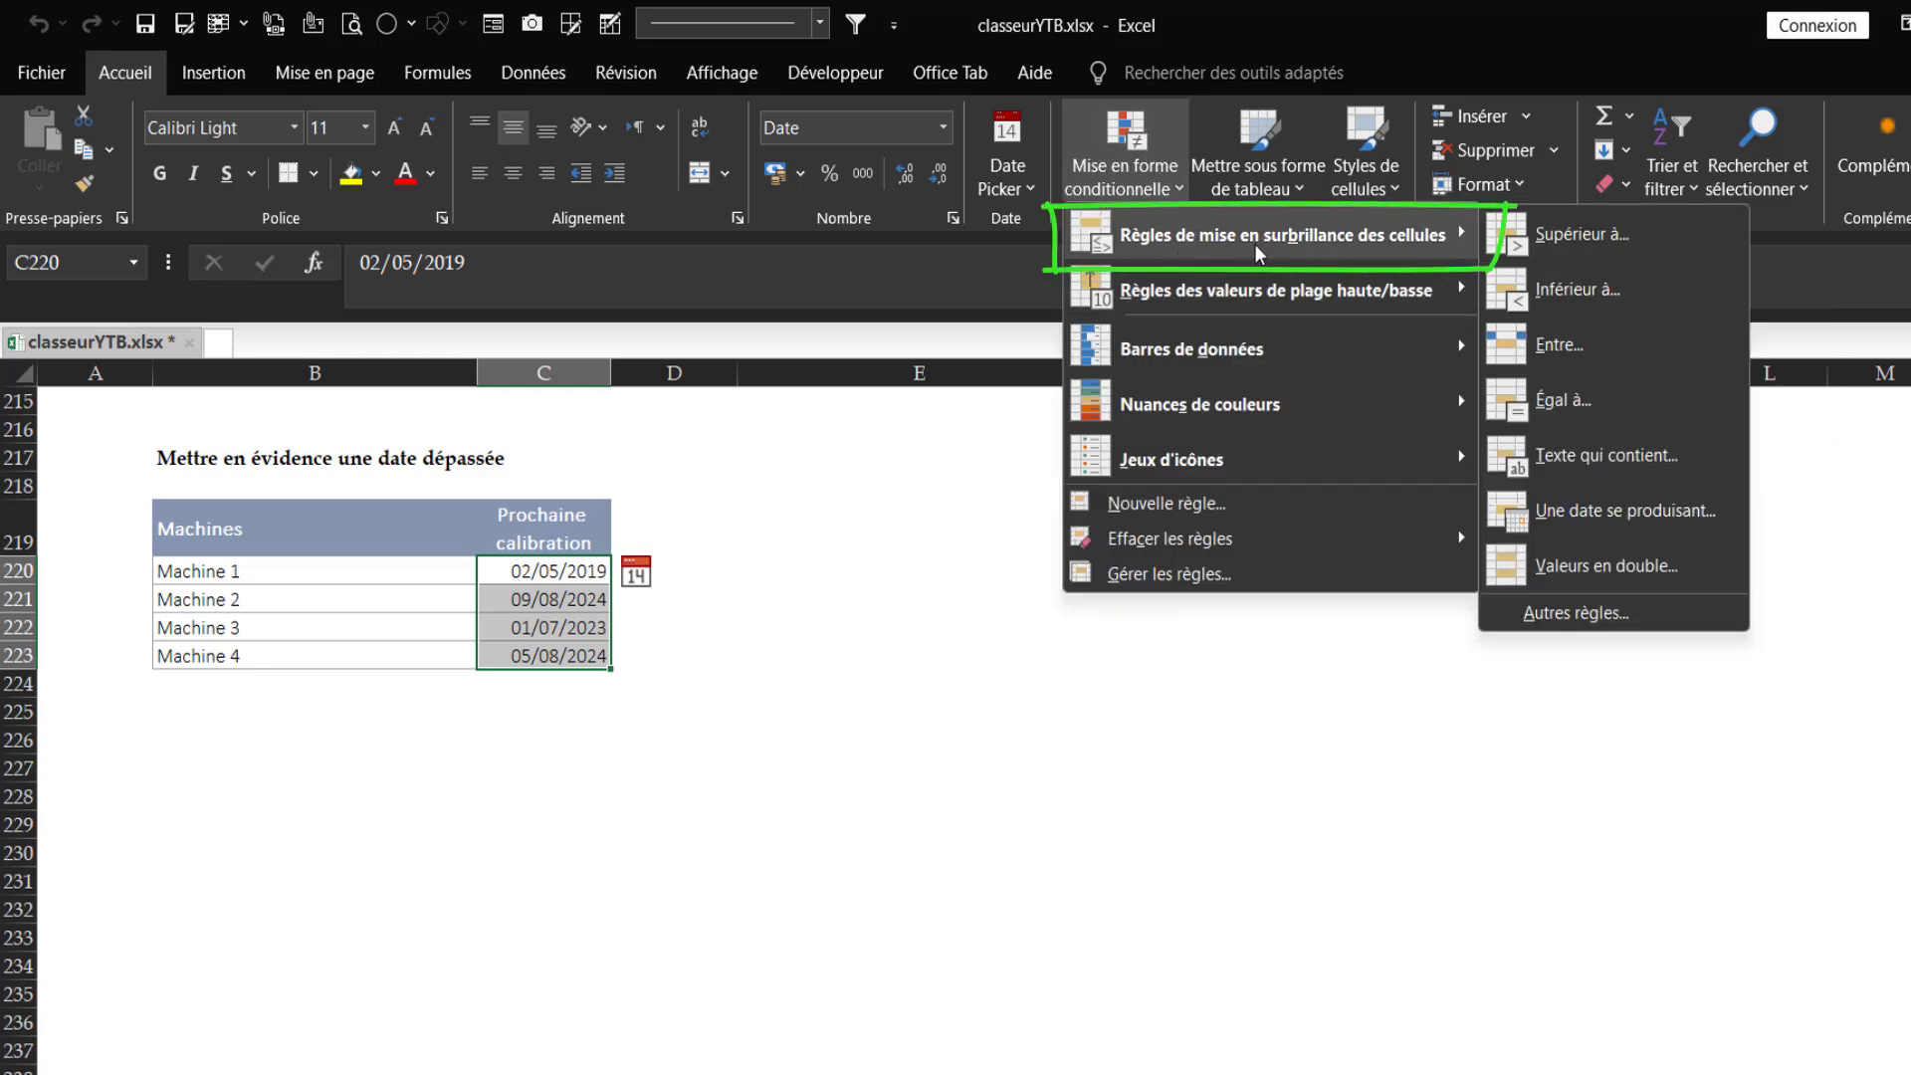
pyautogui.click(1560, 290)
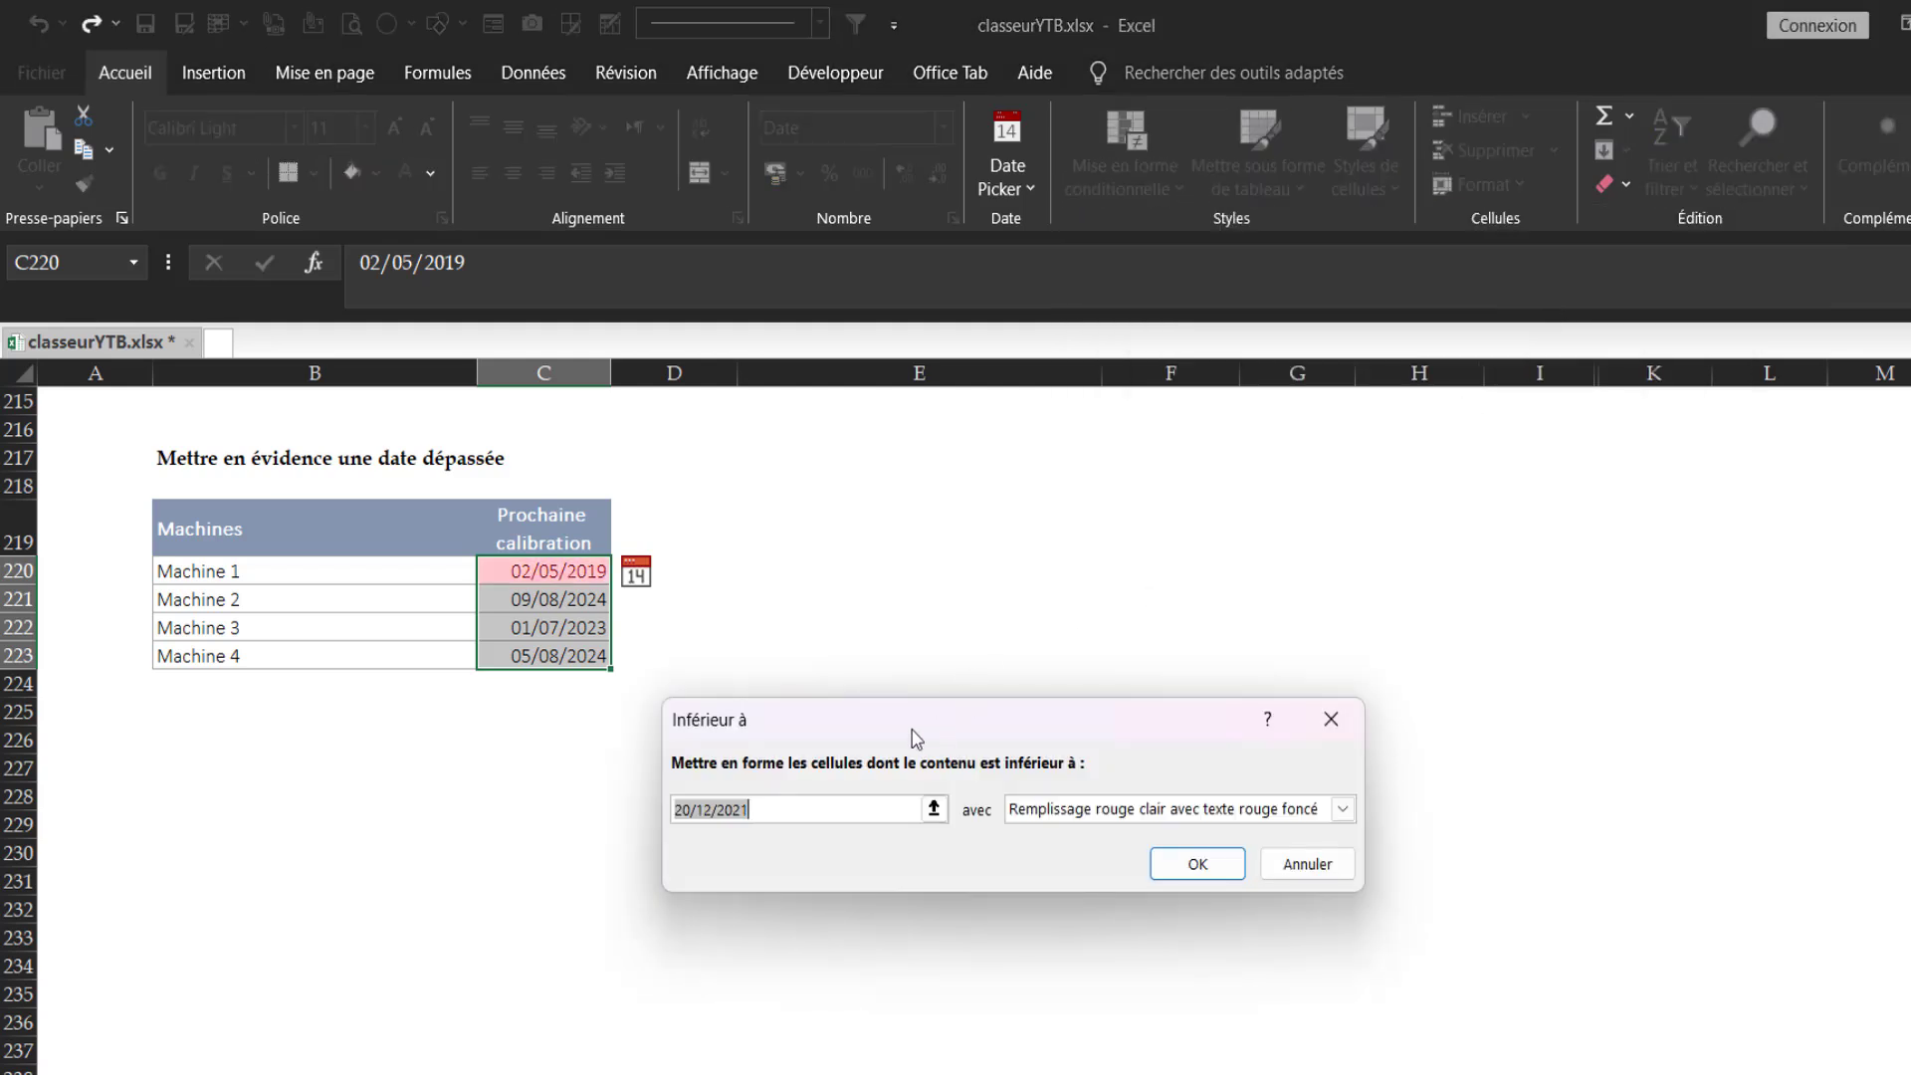
pyautogui.moveTo(927, 711); pyautogui.dragTo(932, 520)
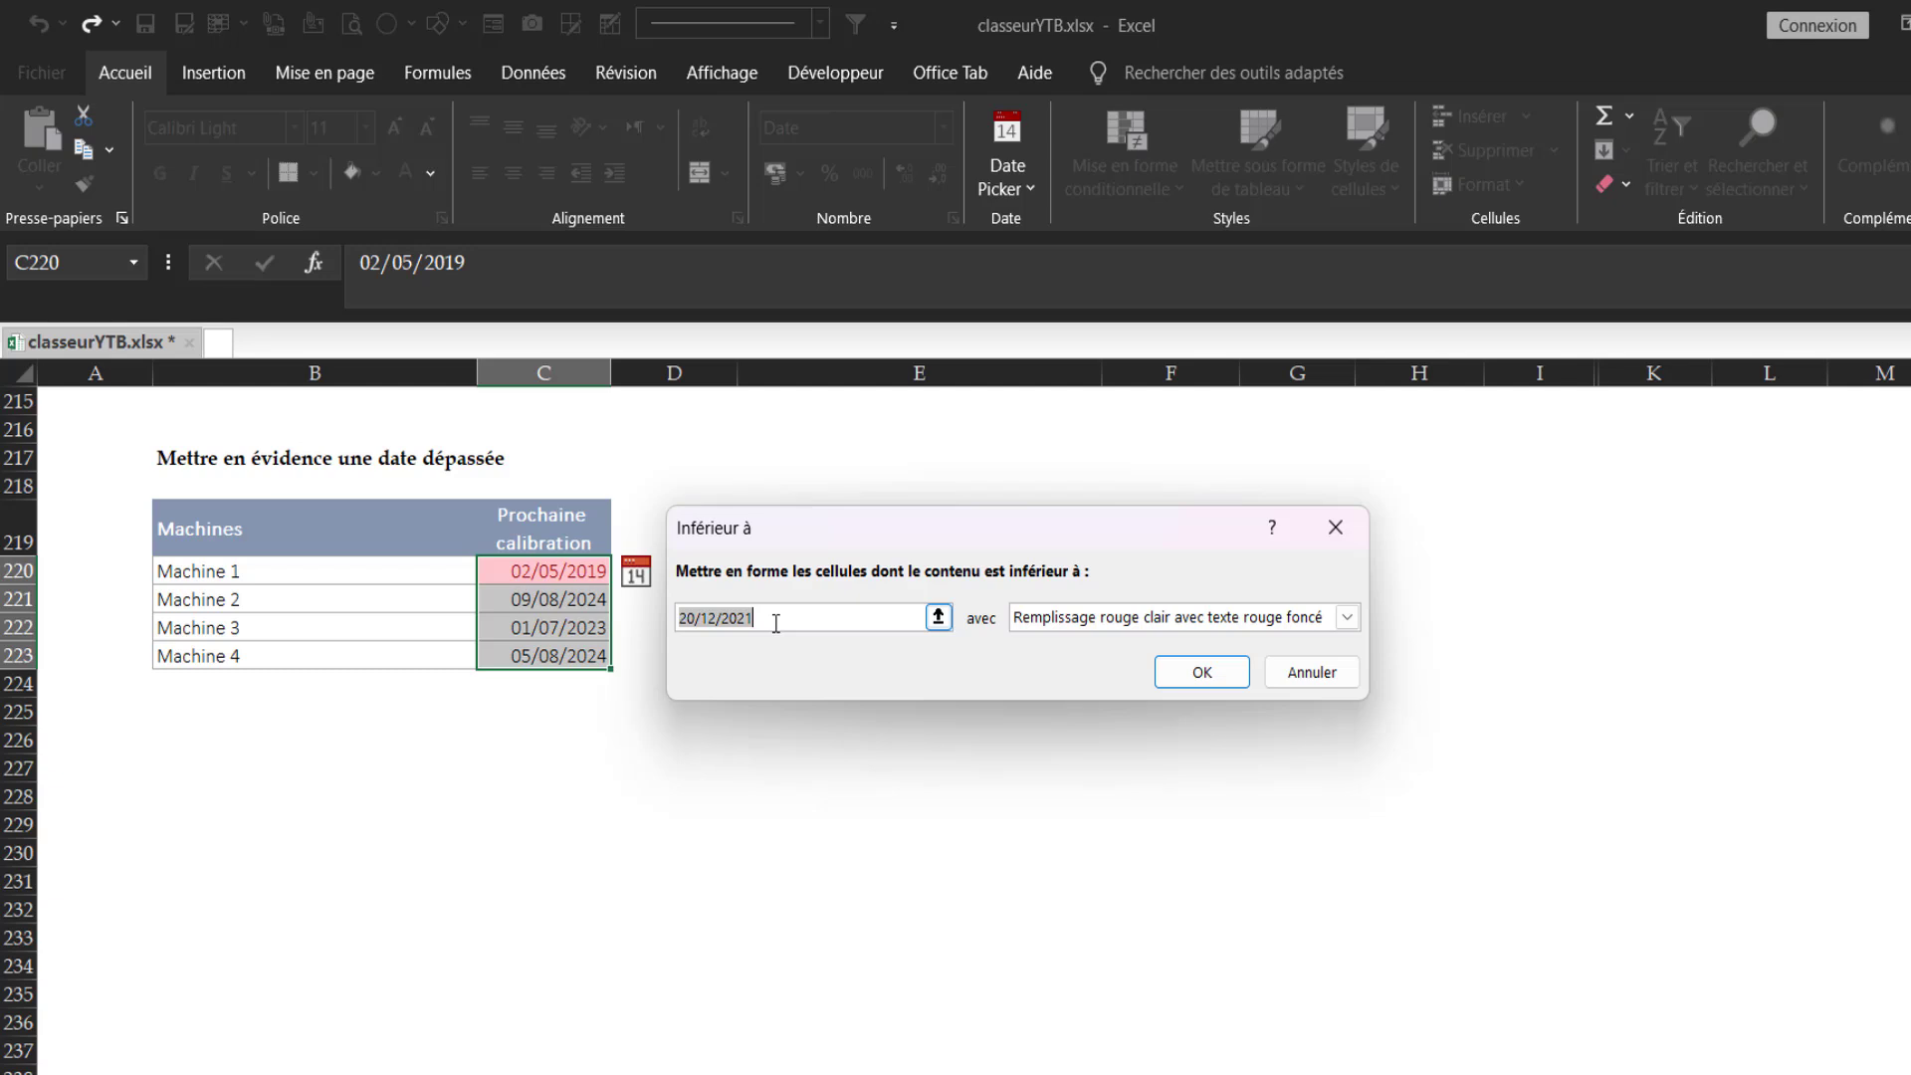
pyautogui.write('=auj')
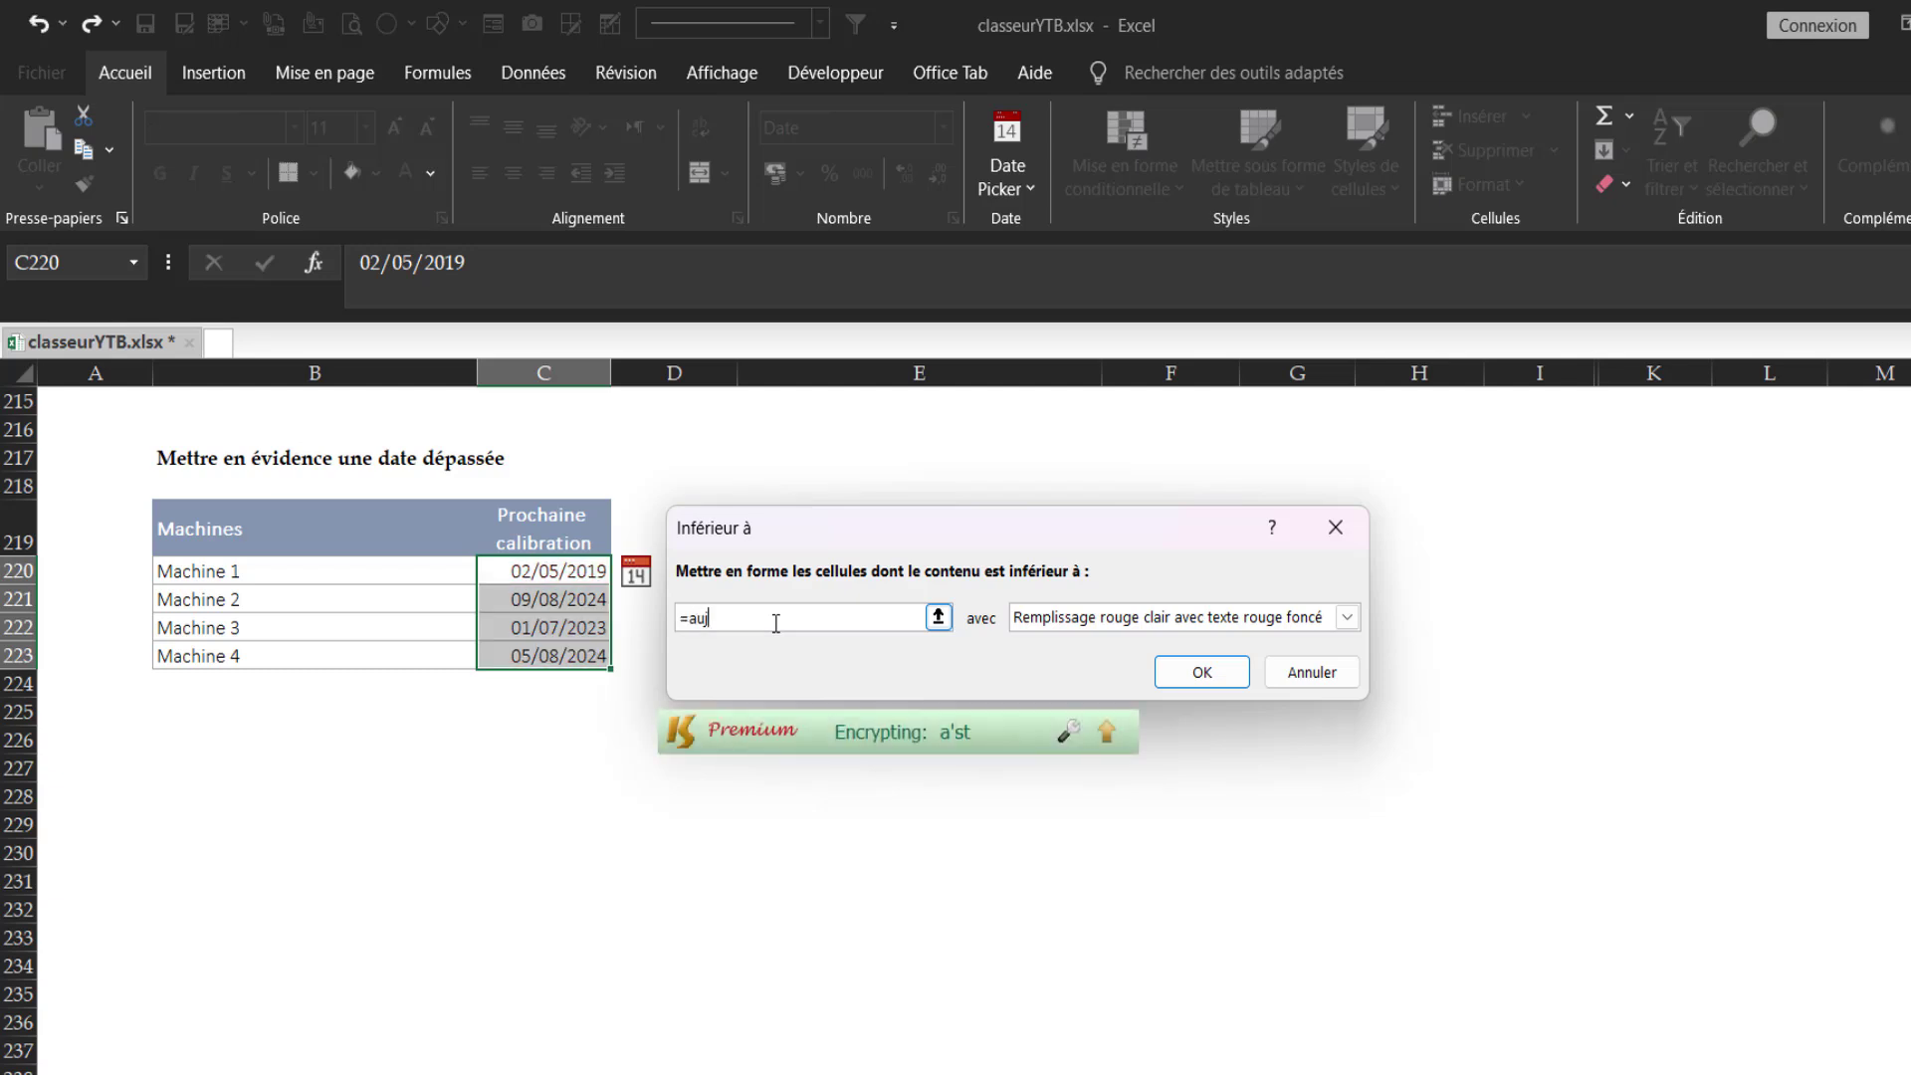
pyautogui.write('ourdhui()')
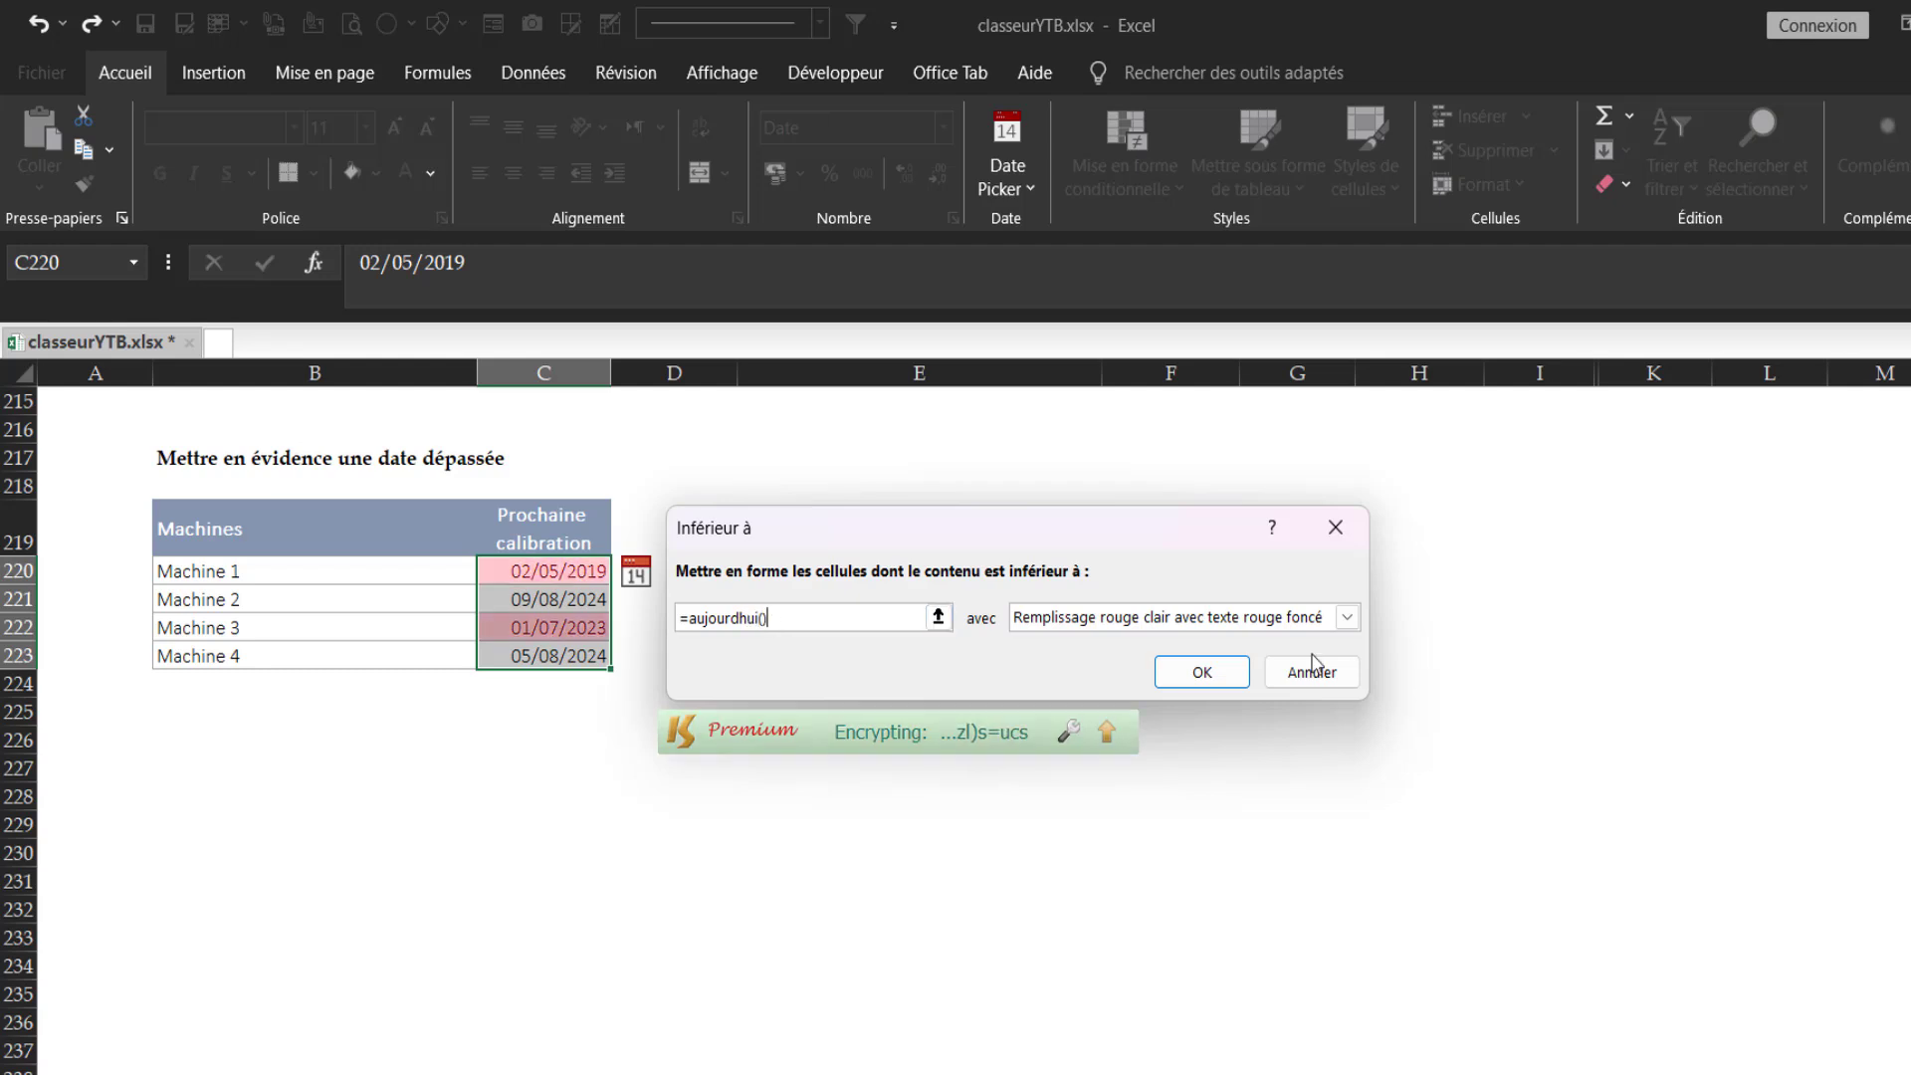
pyautogui.click(1347, 619)
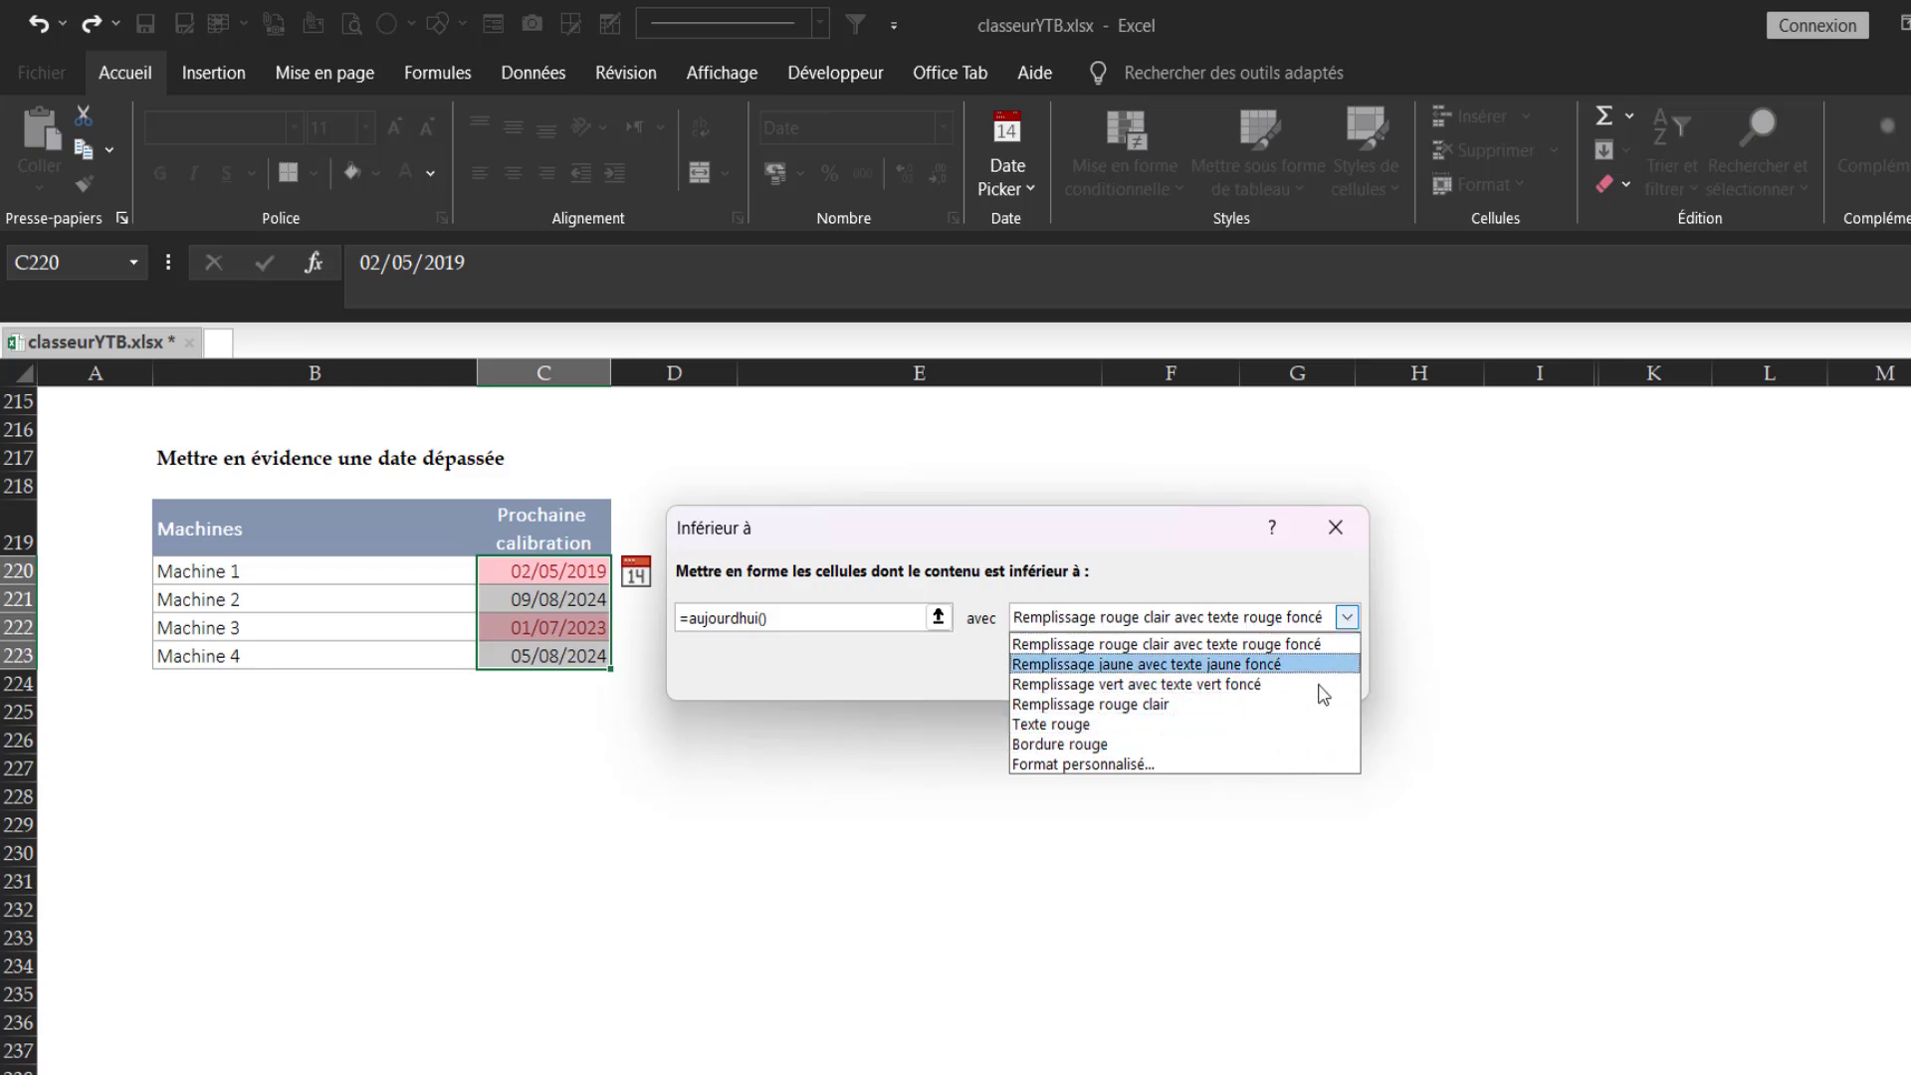
pyautogui.click(1112, 764)
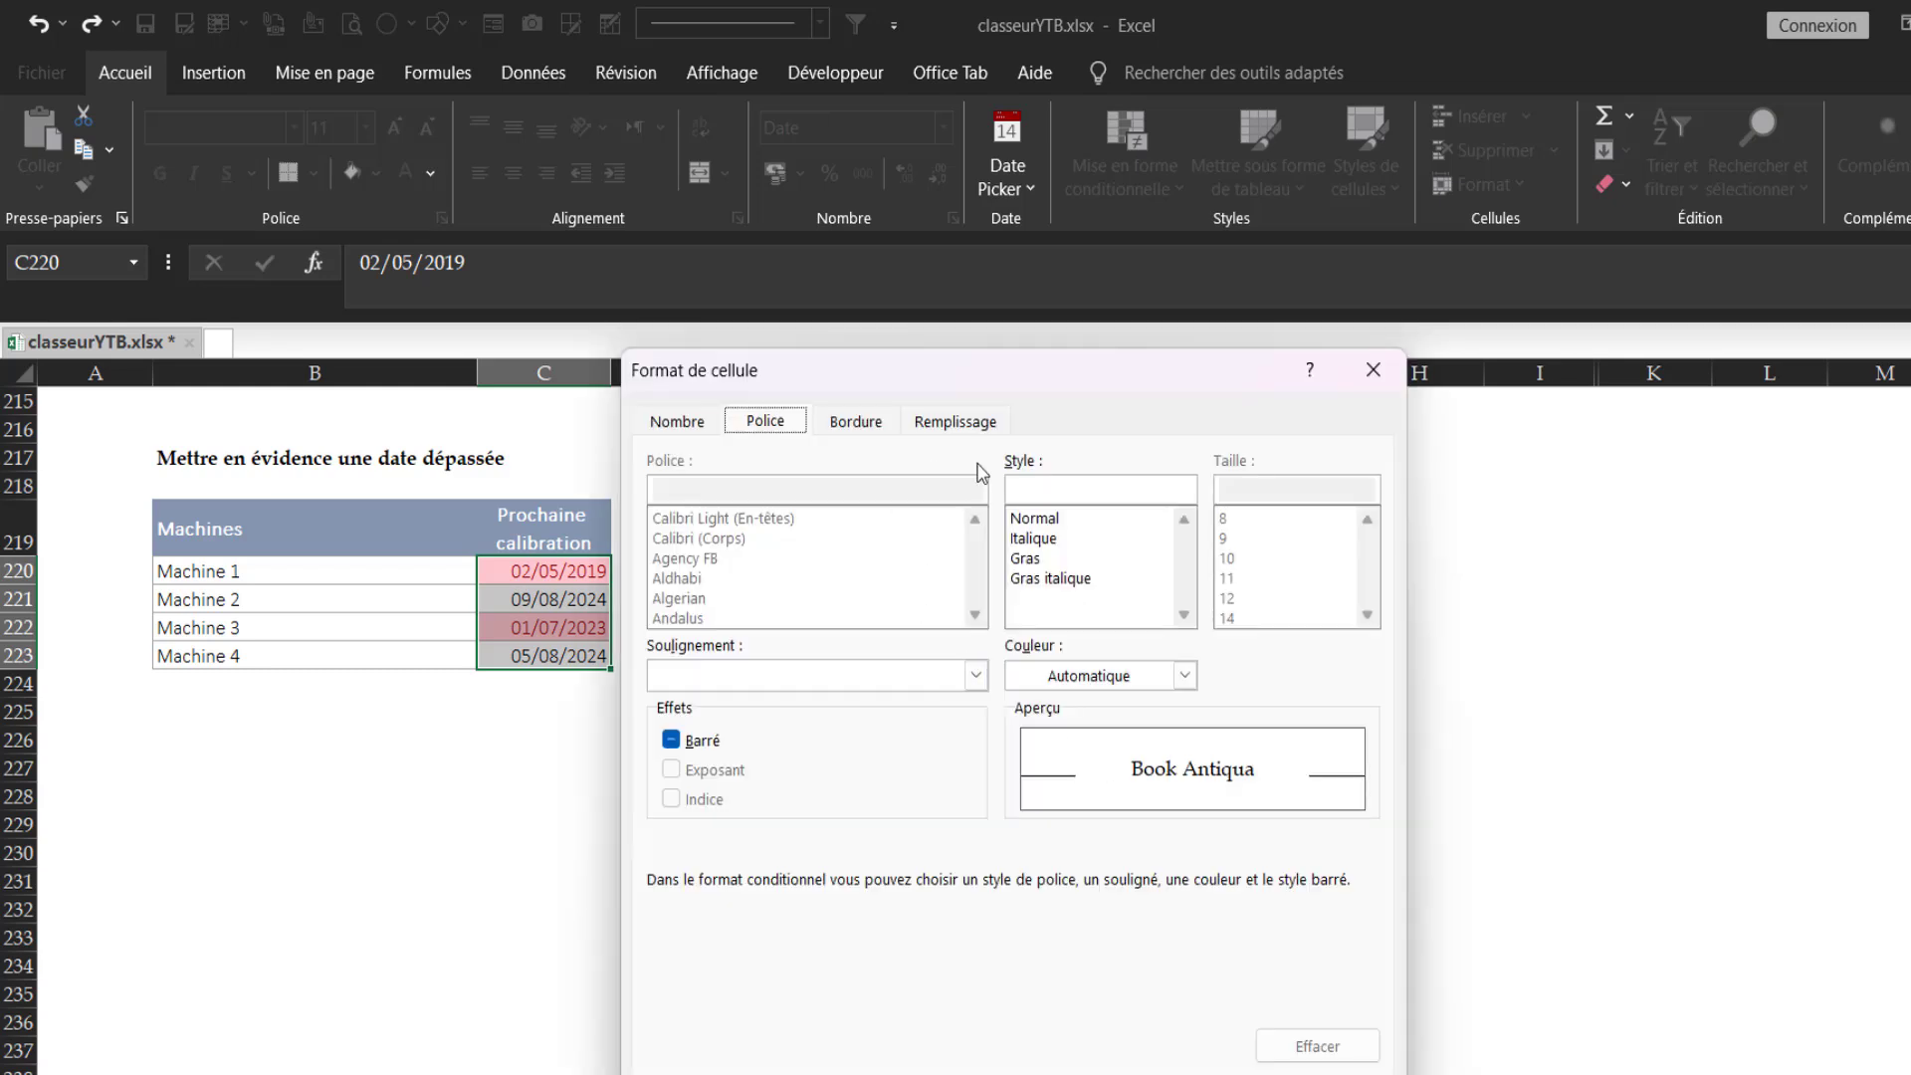
pyautogui.click(955, 422)
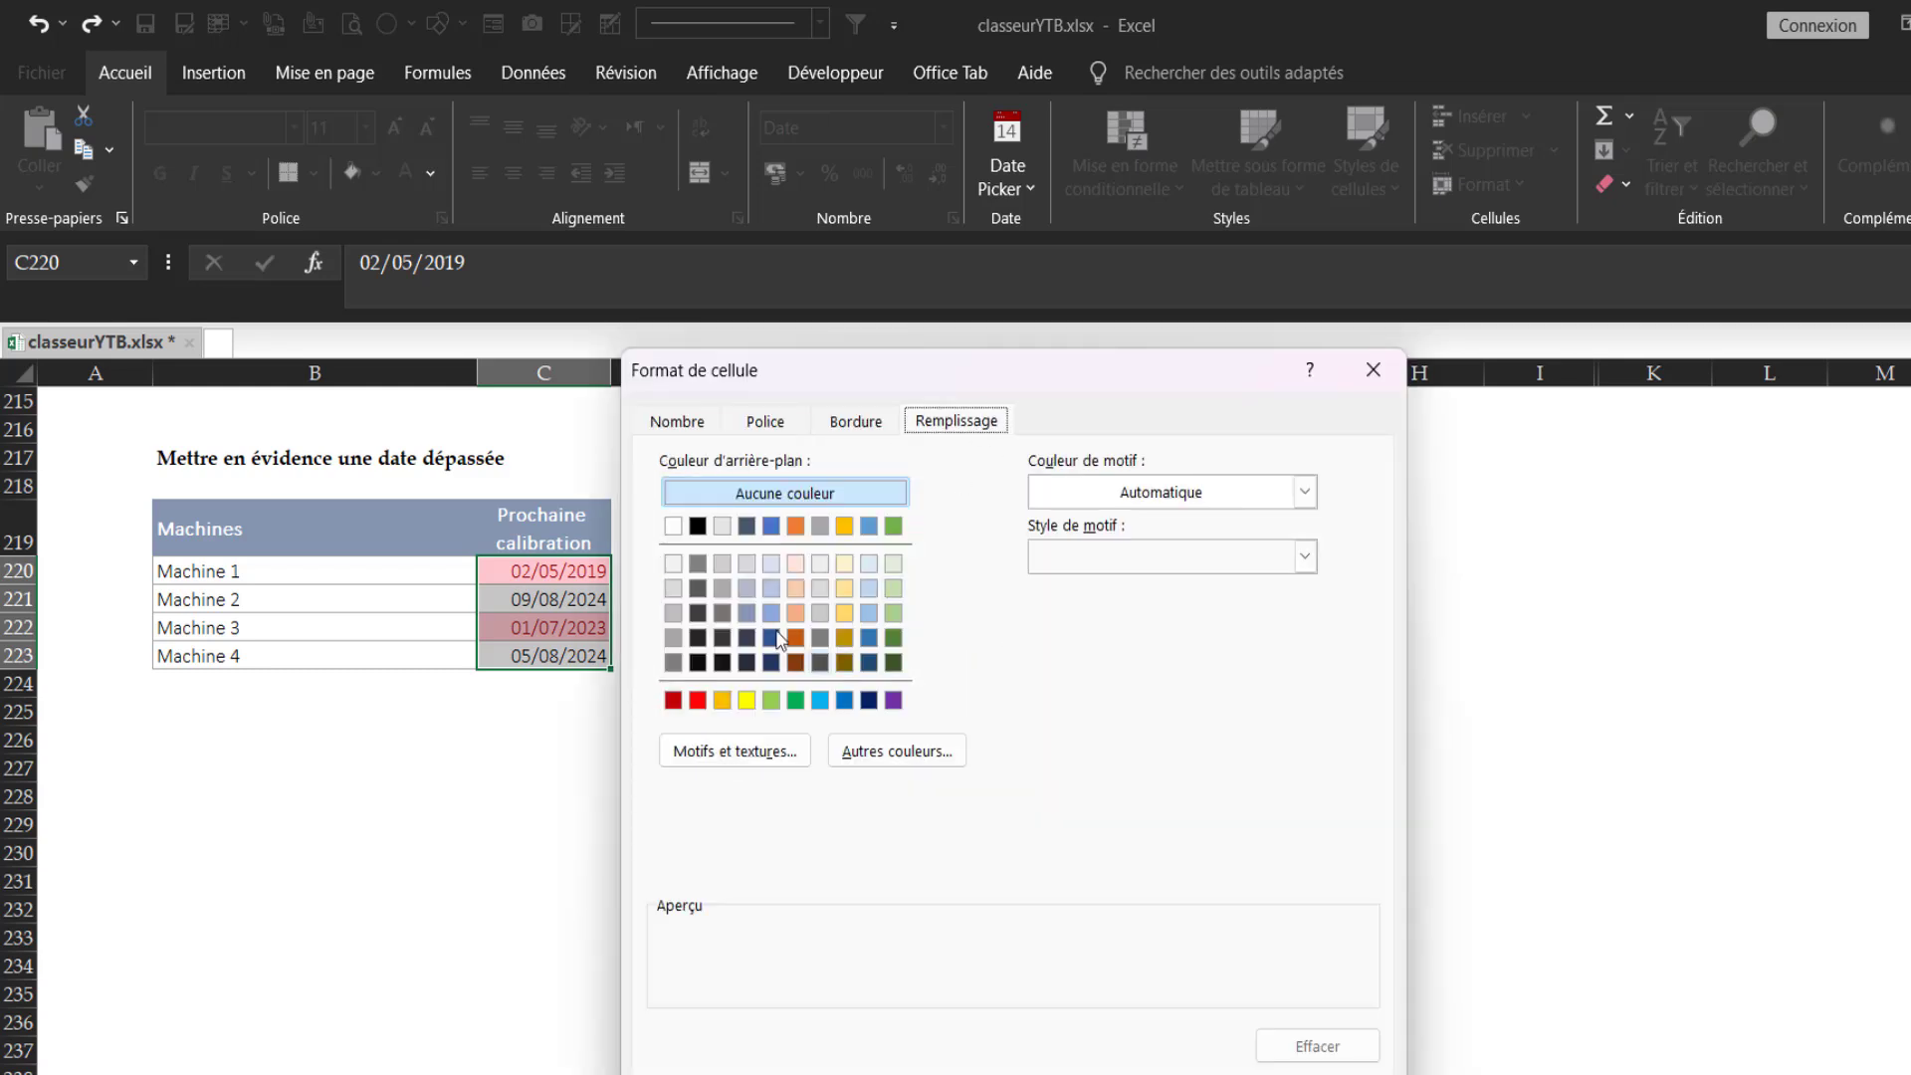
pyautogui.click(765, 426)
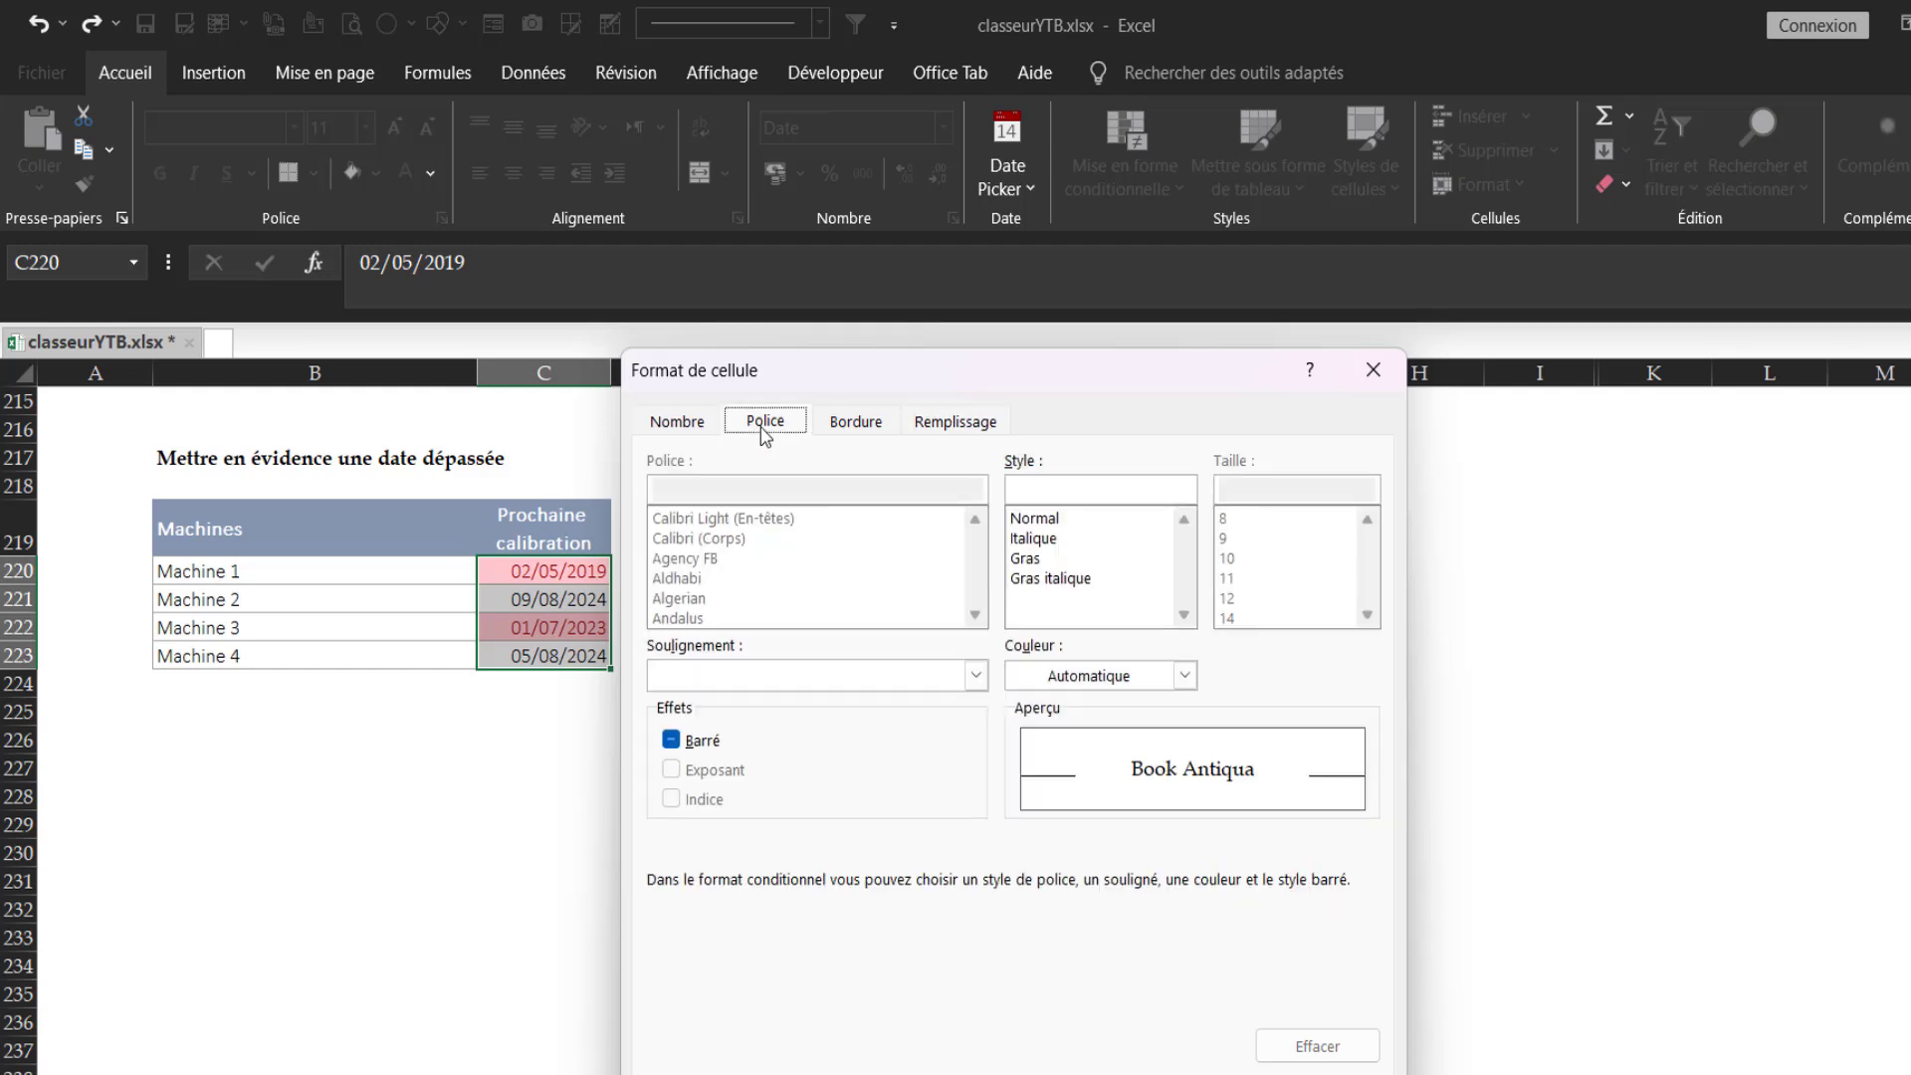
pyautogui.click(1373, 372)
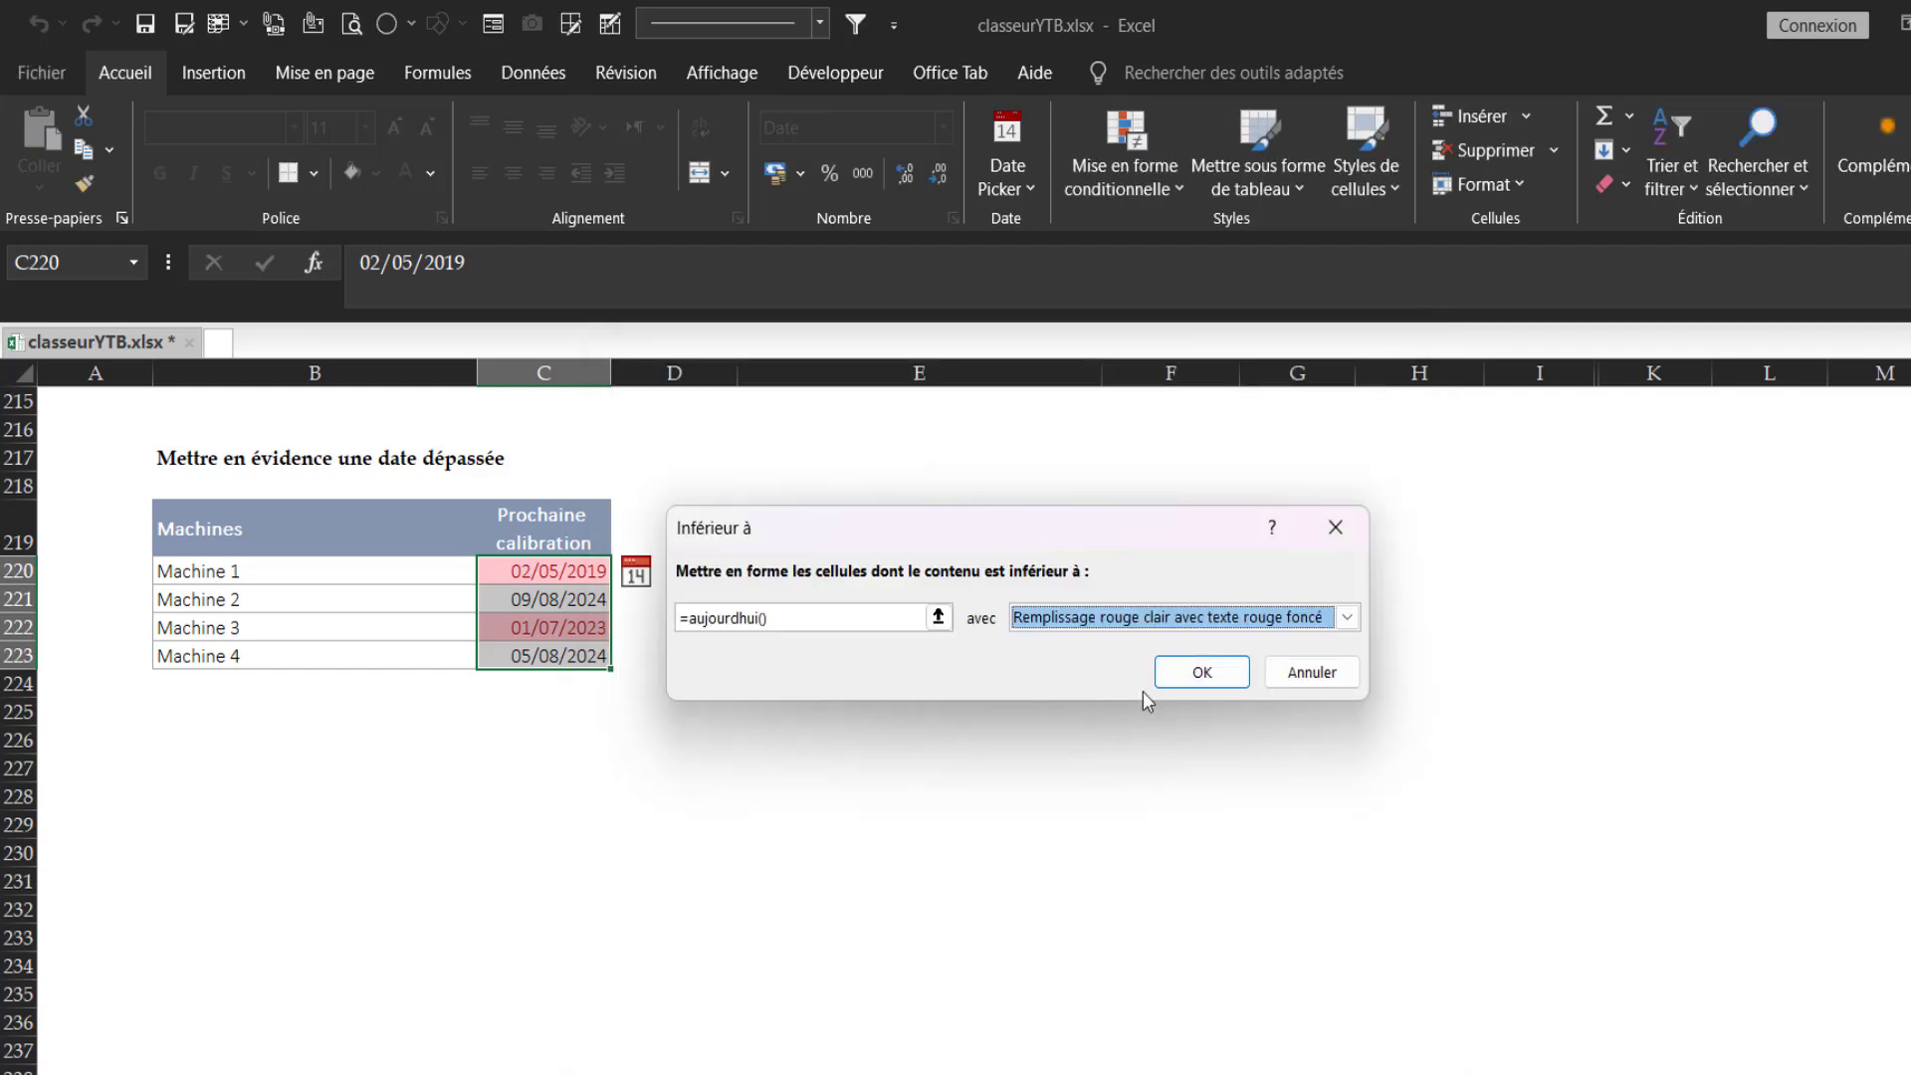
# Apply the overdue-date rule with the "Remplissage rouge clair avec texte rouge foncé" format
pyautogui.click(1201, 673)
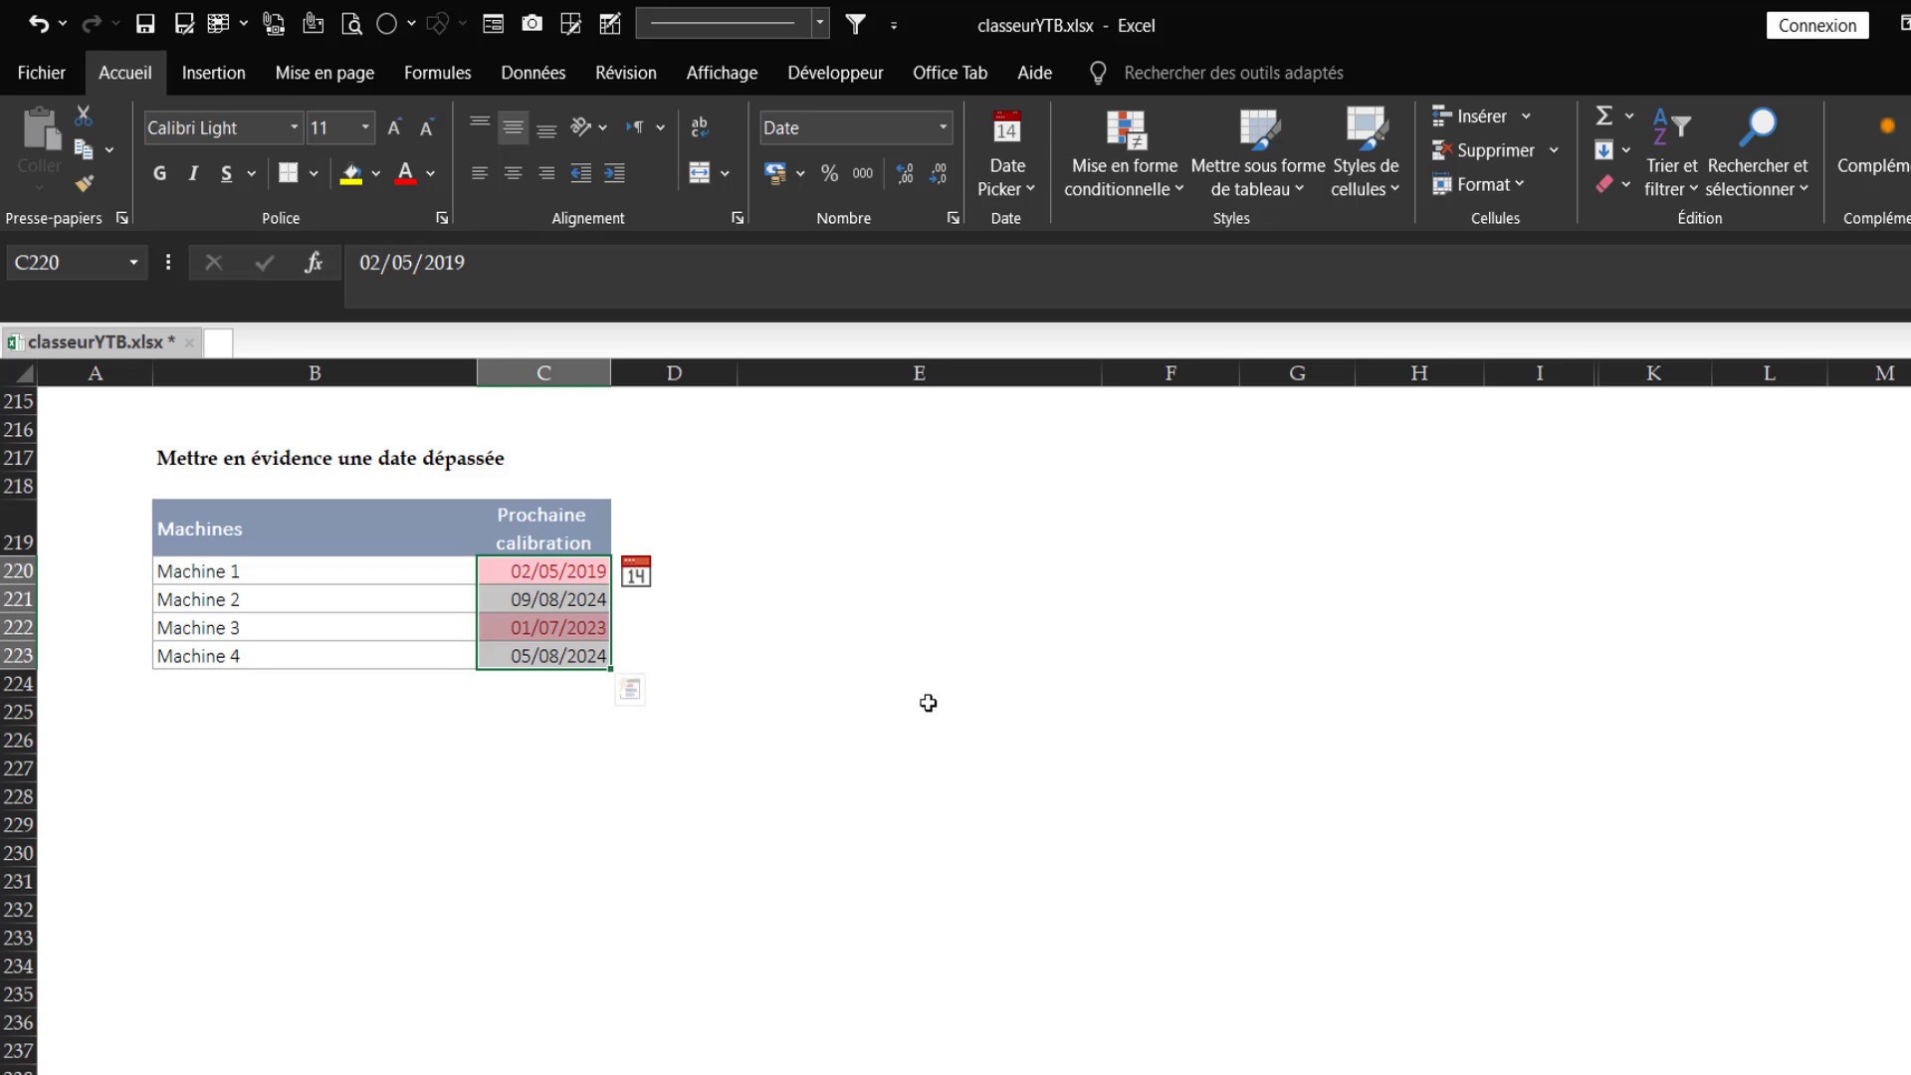
# Set up a second "Inférieur à" highlighting rule on the dates in C220:C223 with the threshold =aujourdhui()+30
pyautogui.click(1179, 187)
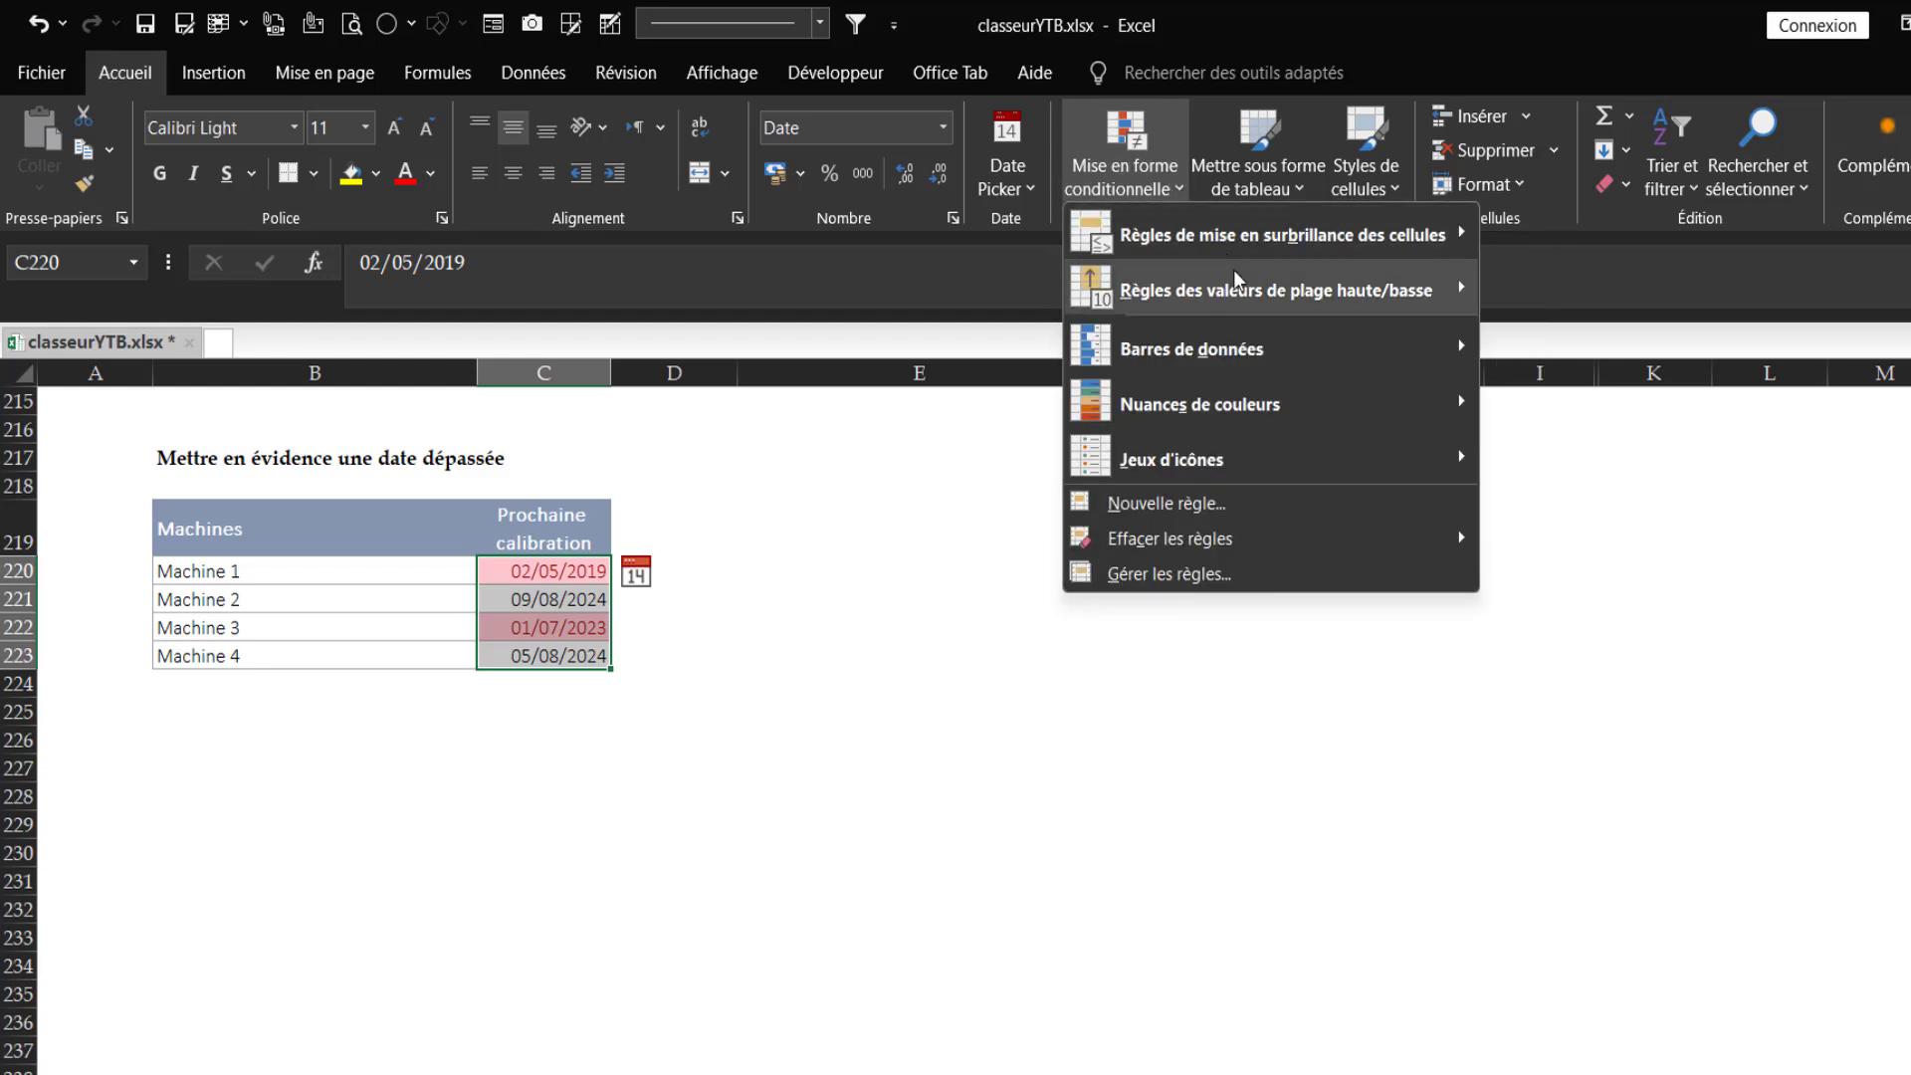
pyautogui.moveTo(1233, 239)
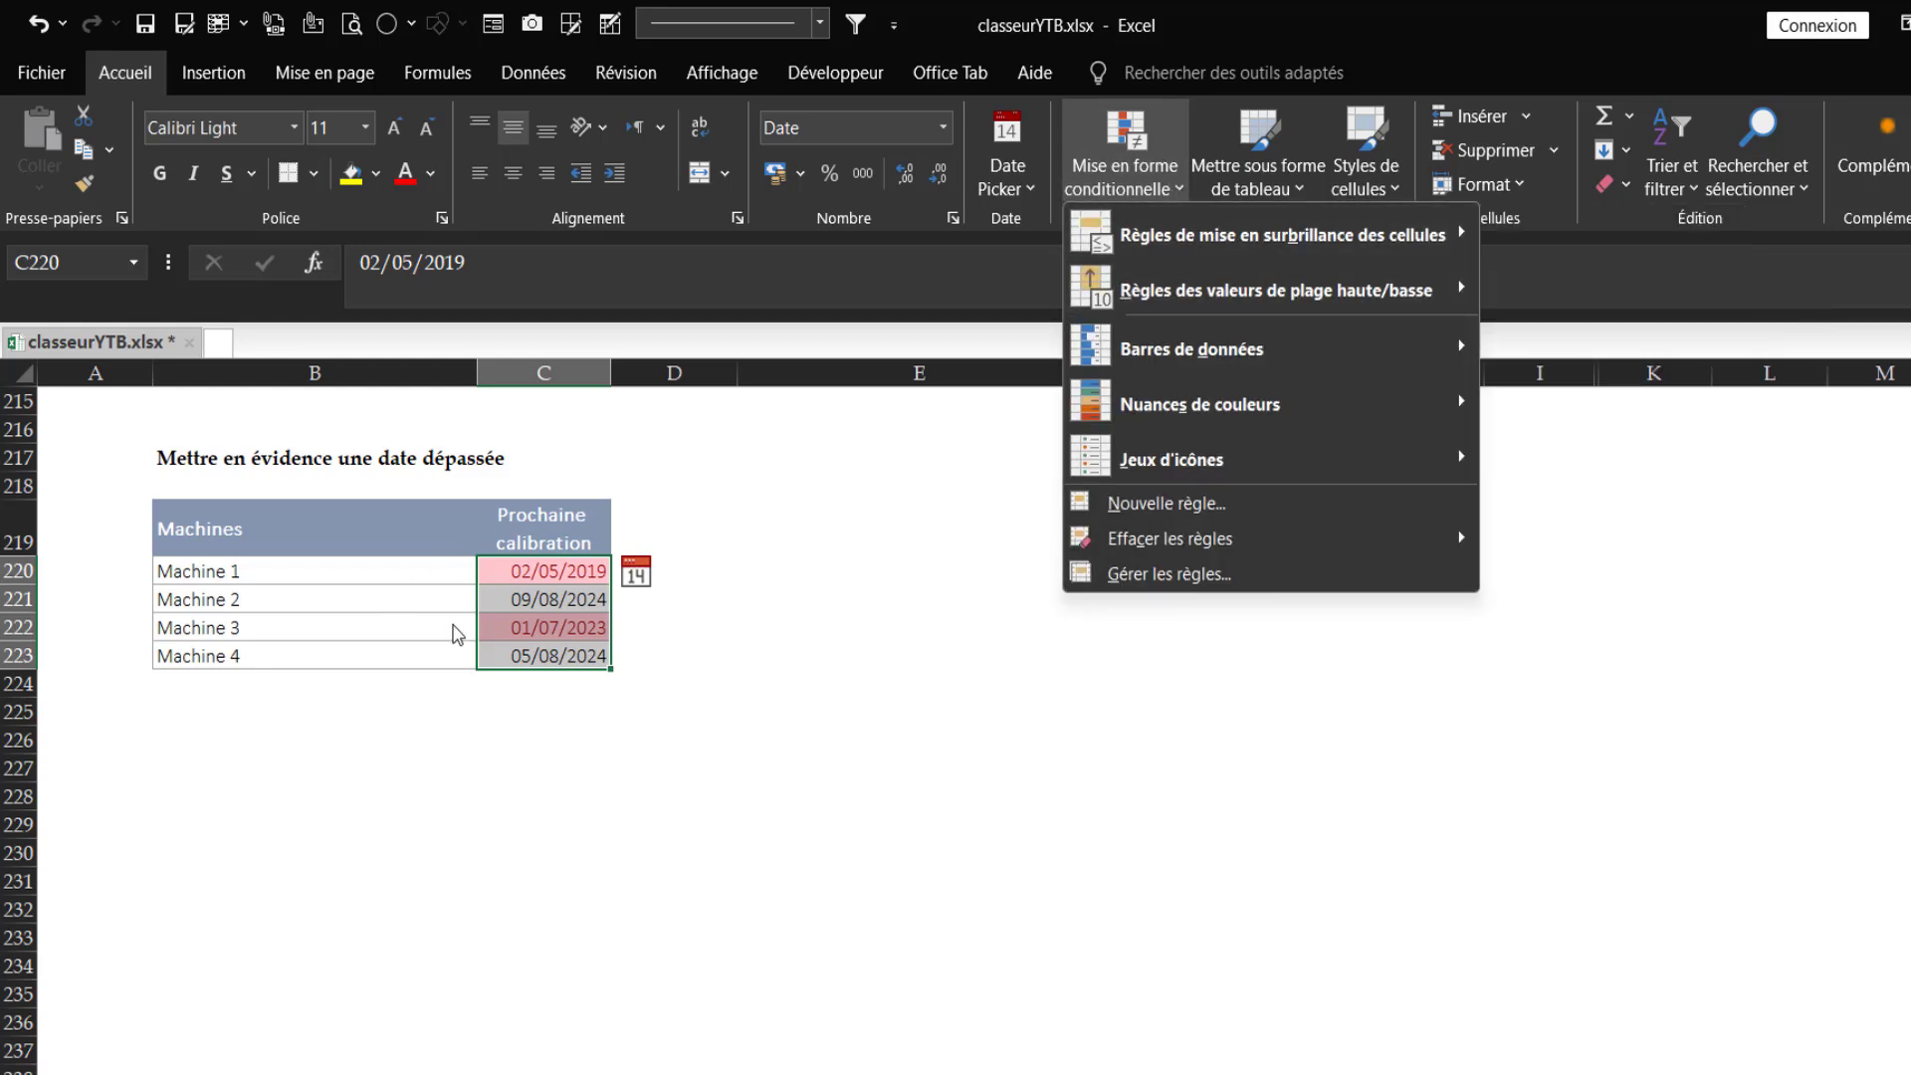
pyautogui.moveTo(1450, 249)
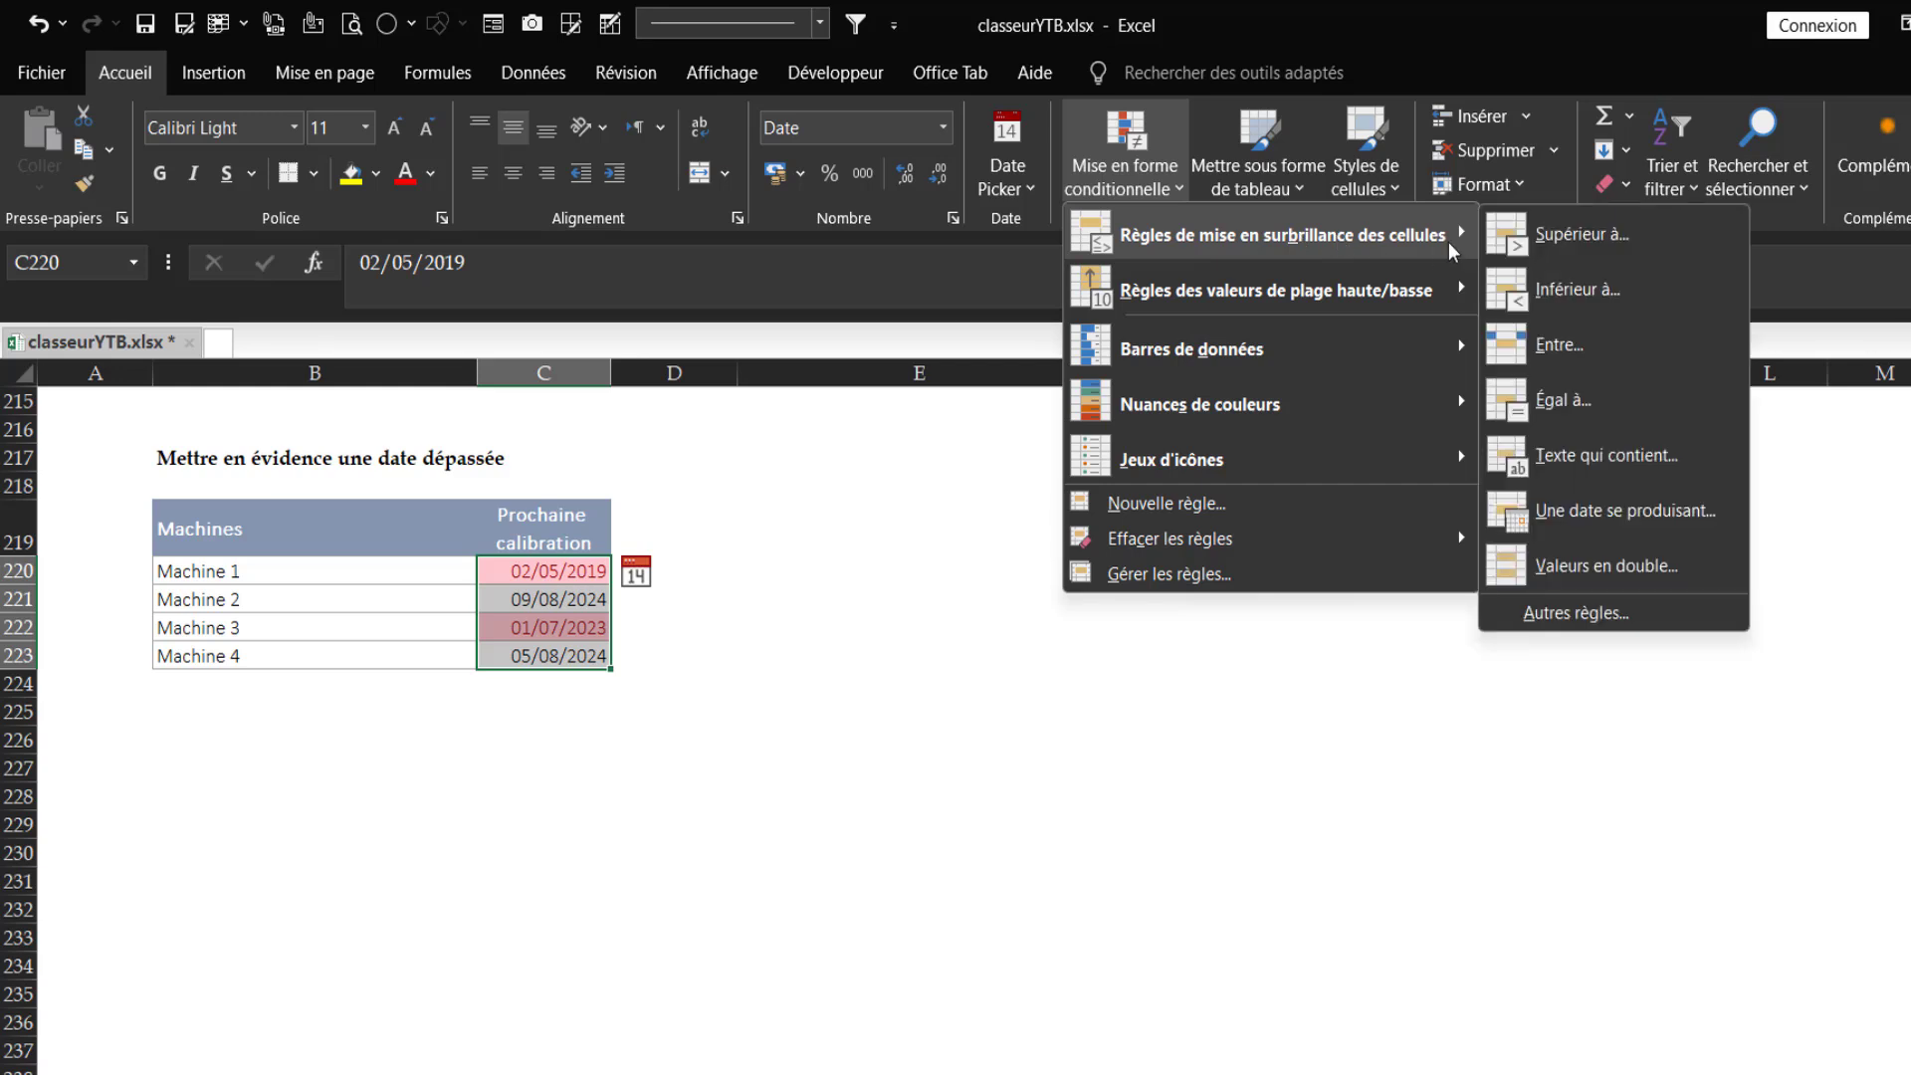
pyautogui.click(1618, 286)
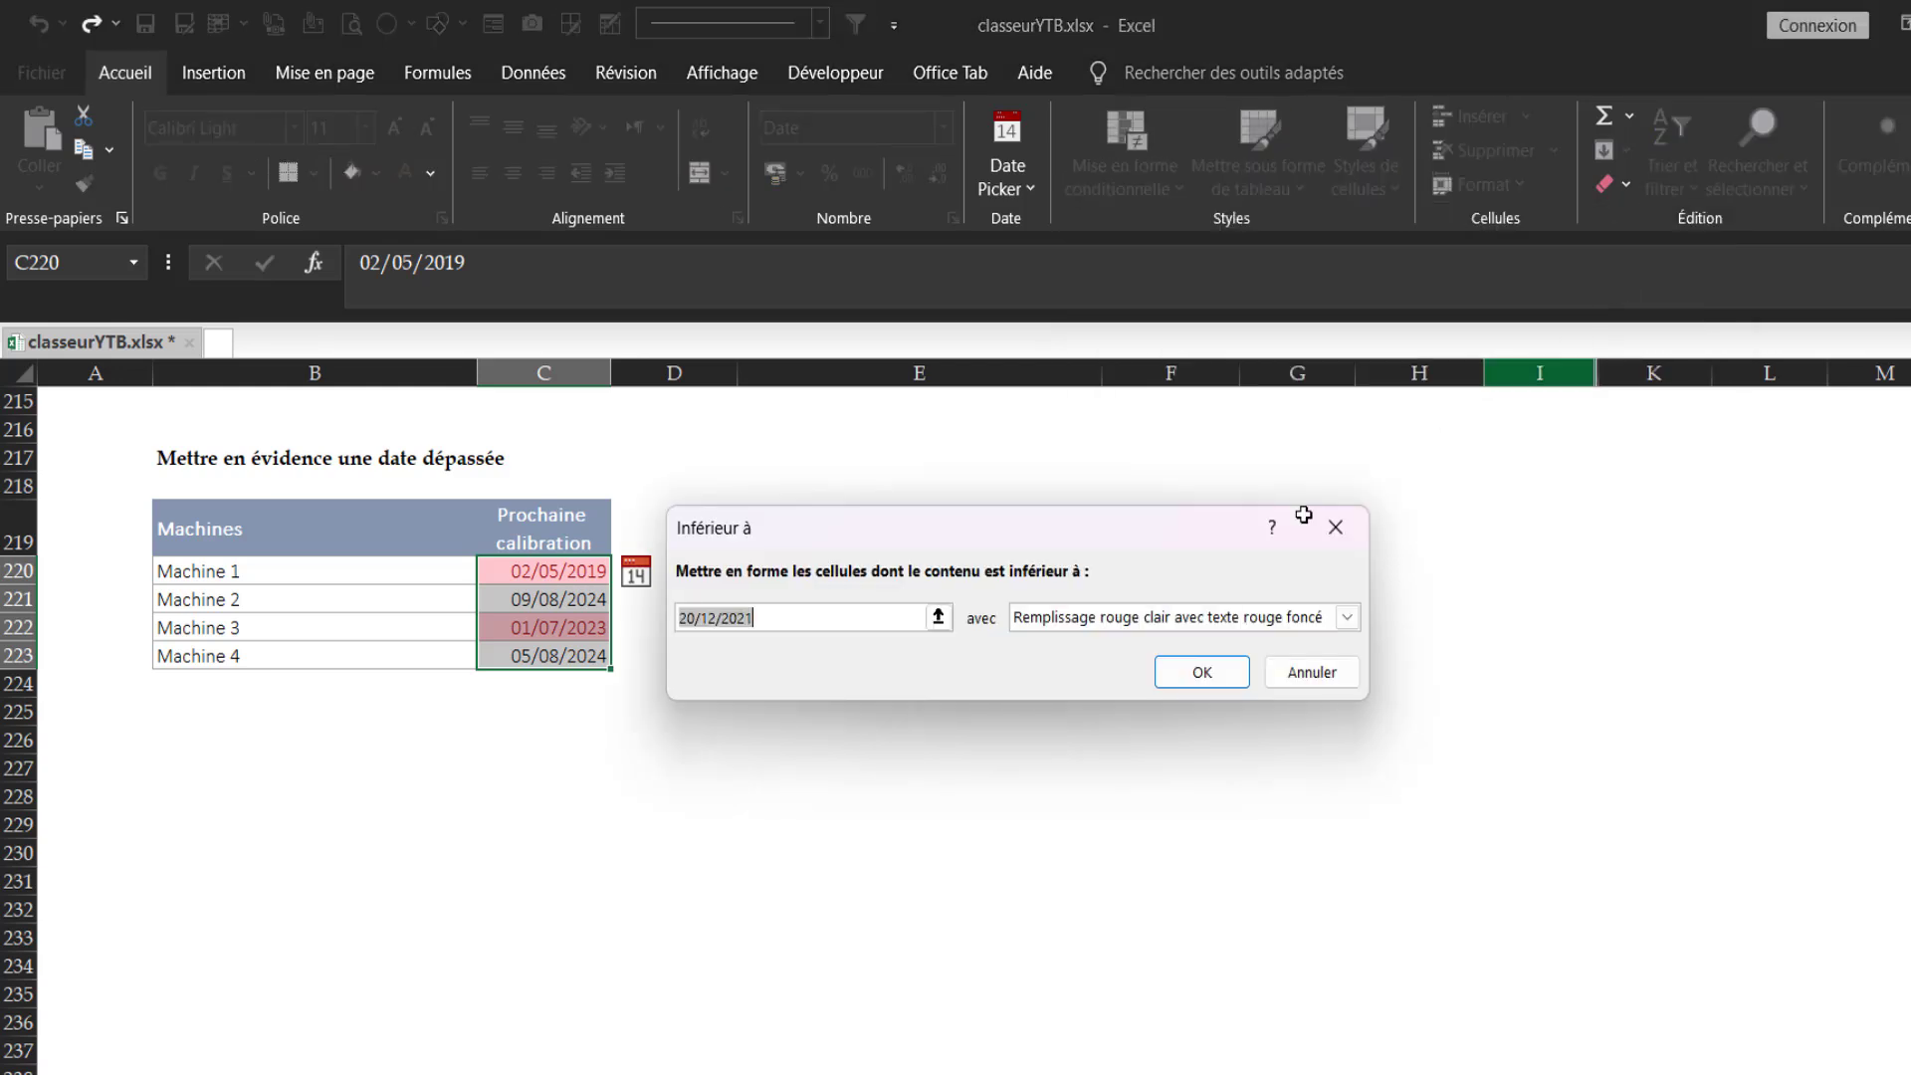
pyautogui.moveTo(913, 530); pyautogui.dragTo(1015, 474)
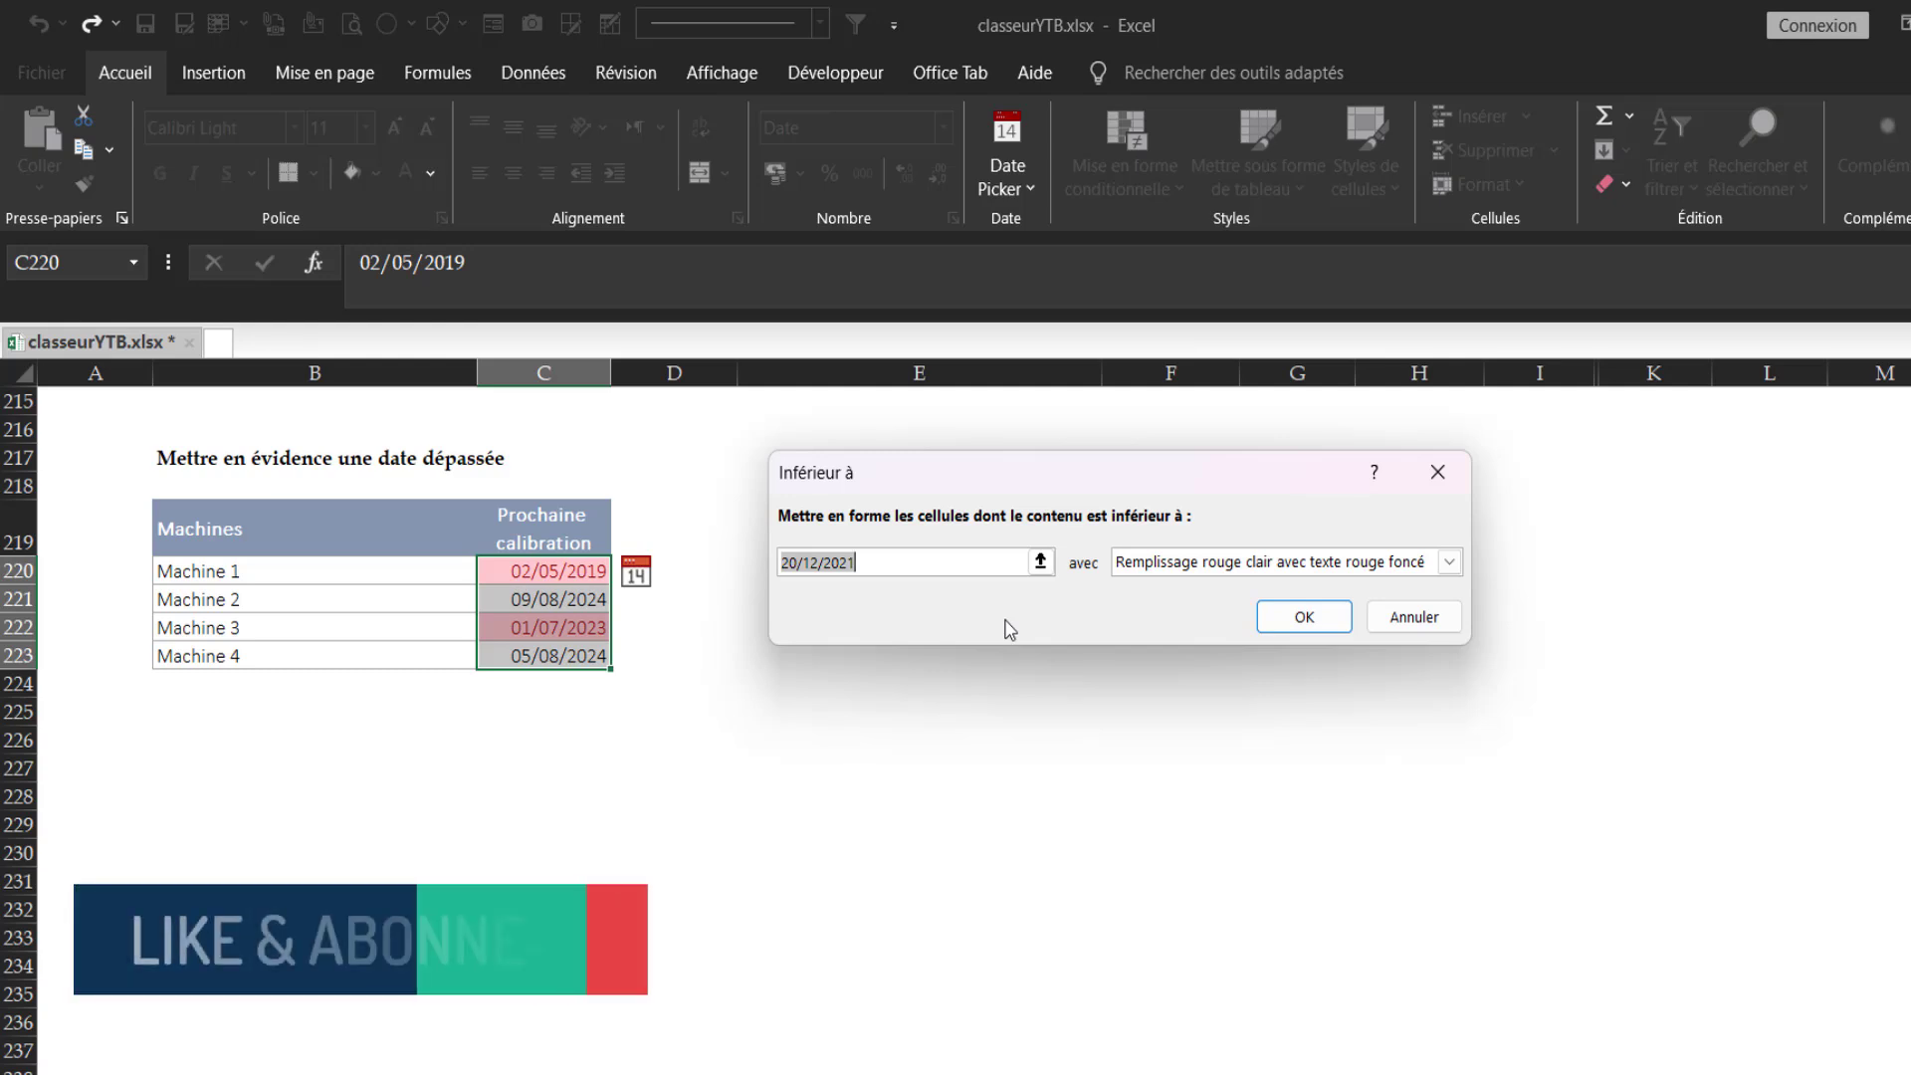
pyautogui.write('=')
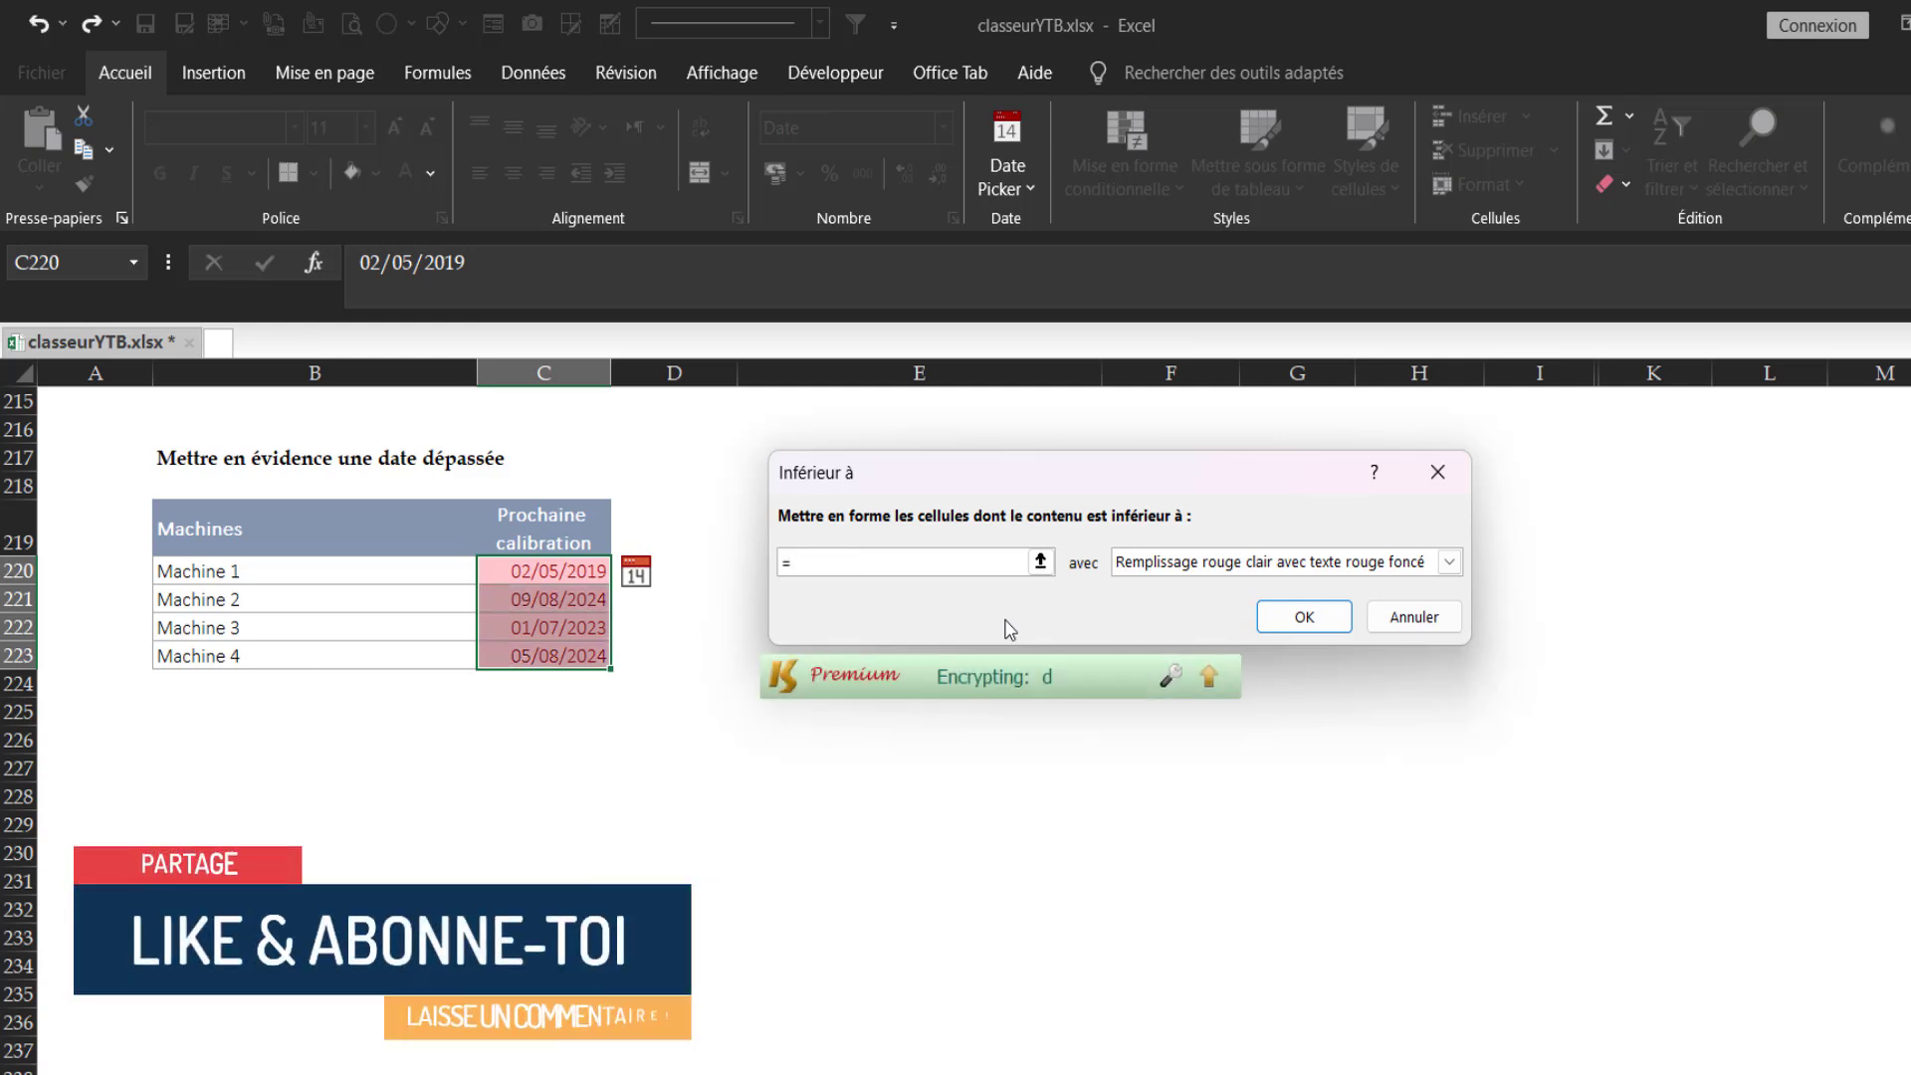
pyautogui.write('aujourdh')
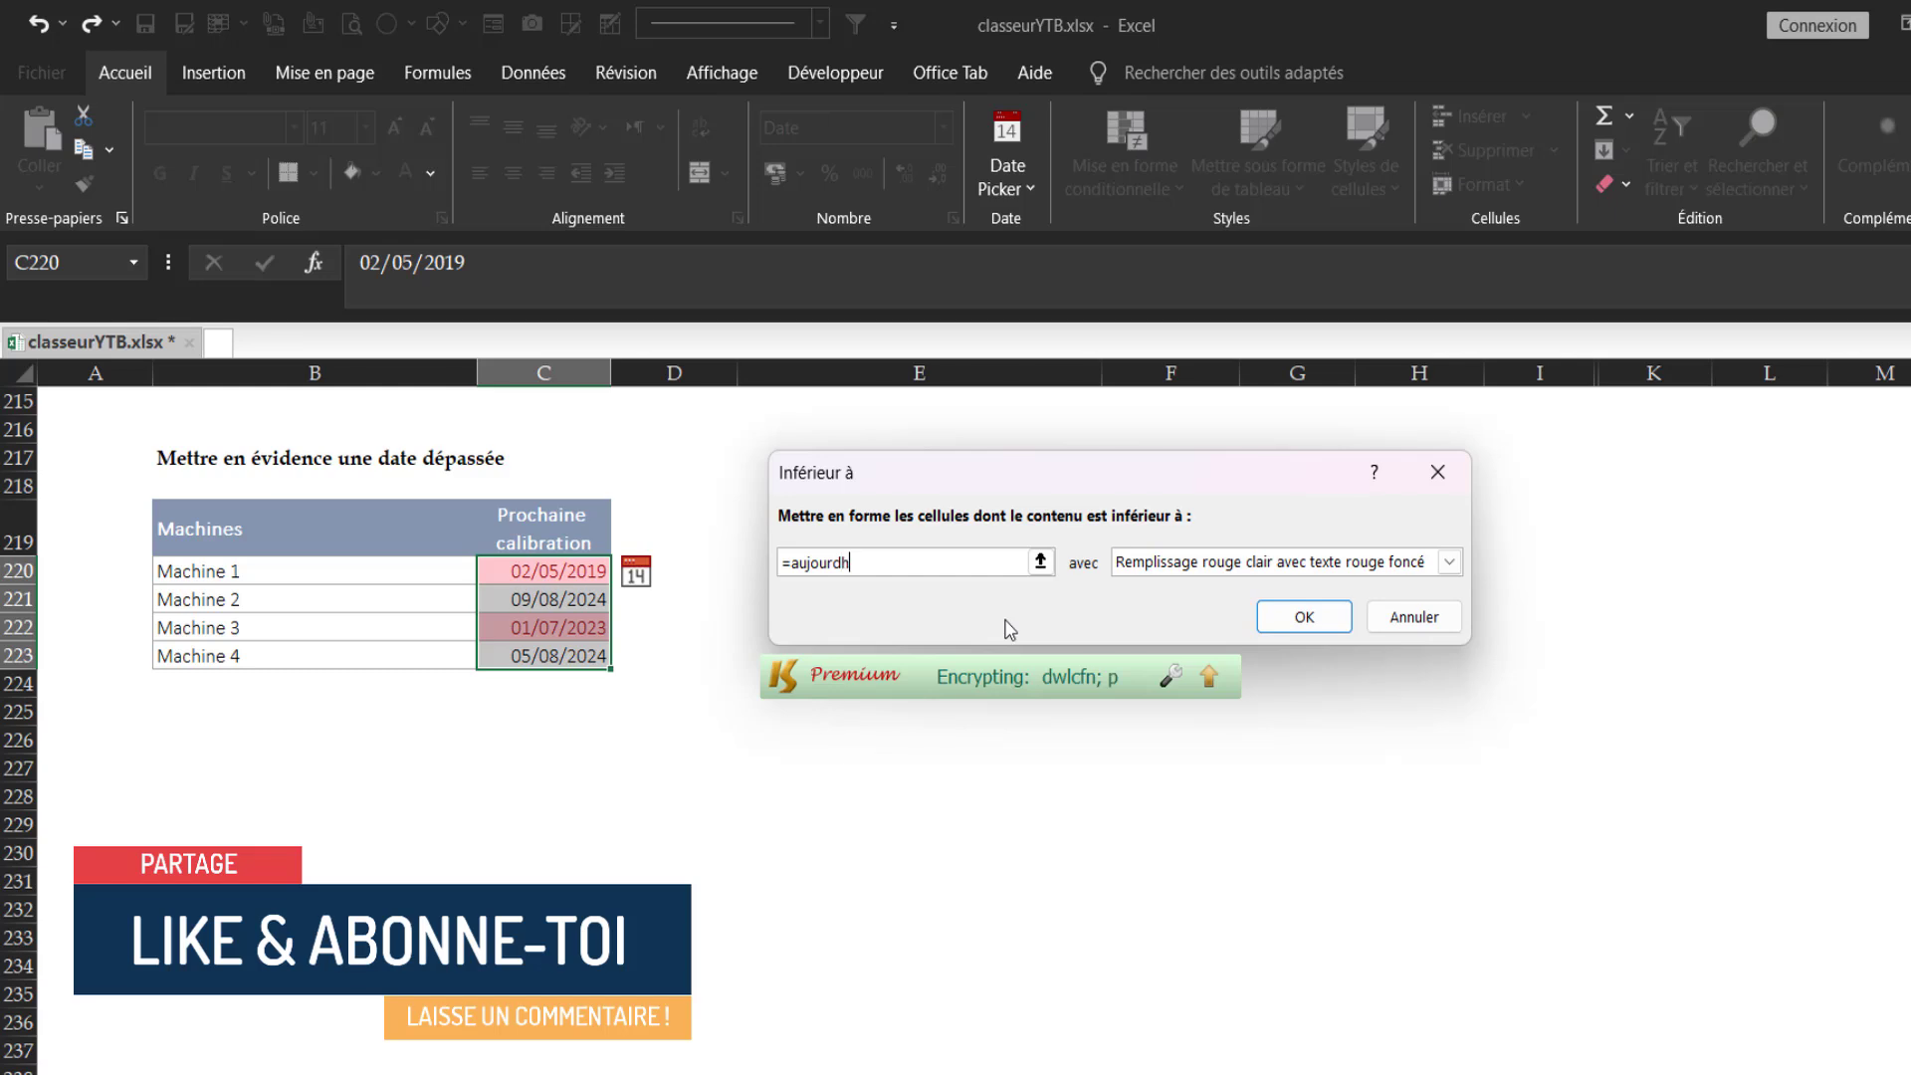
pyautogui.write('ui()+30')
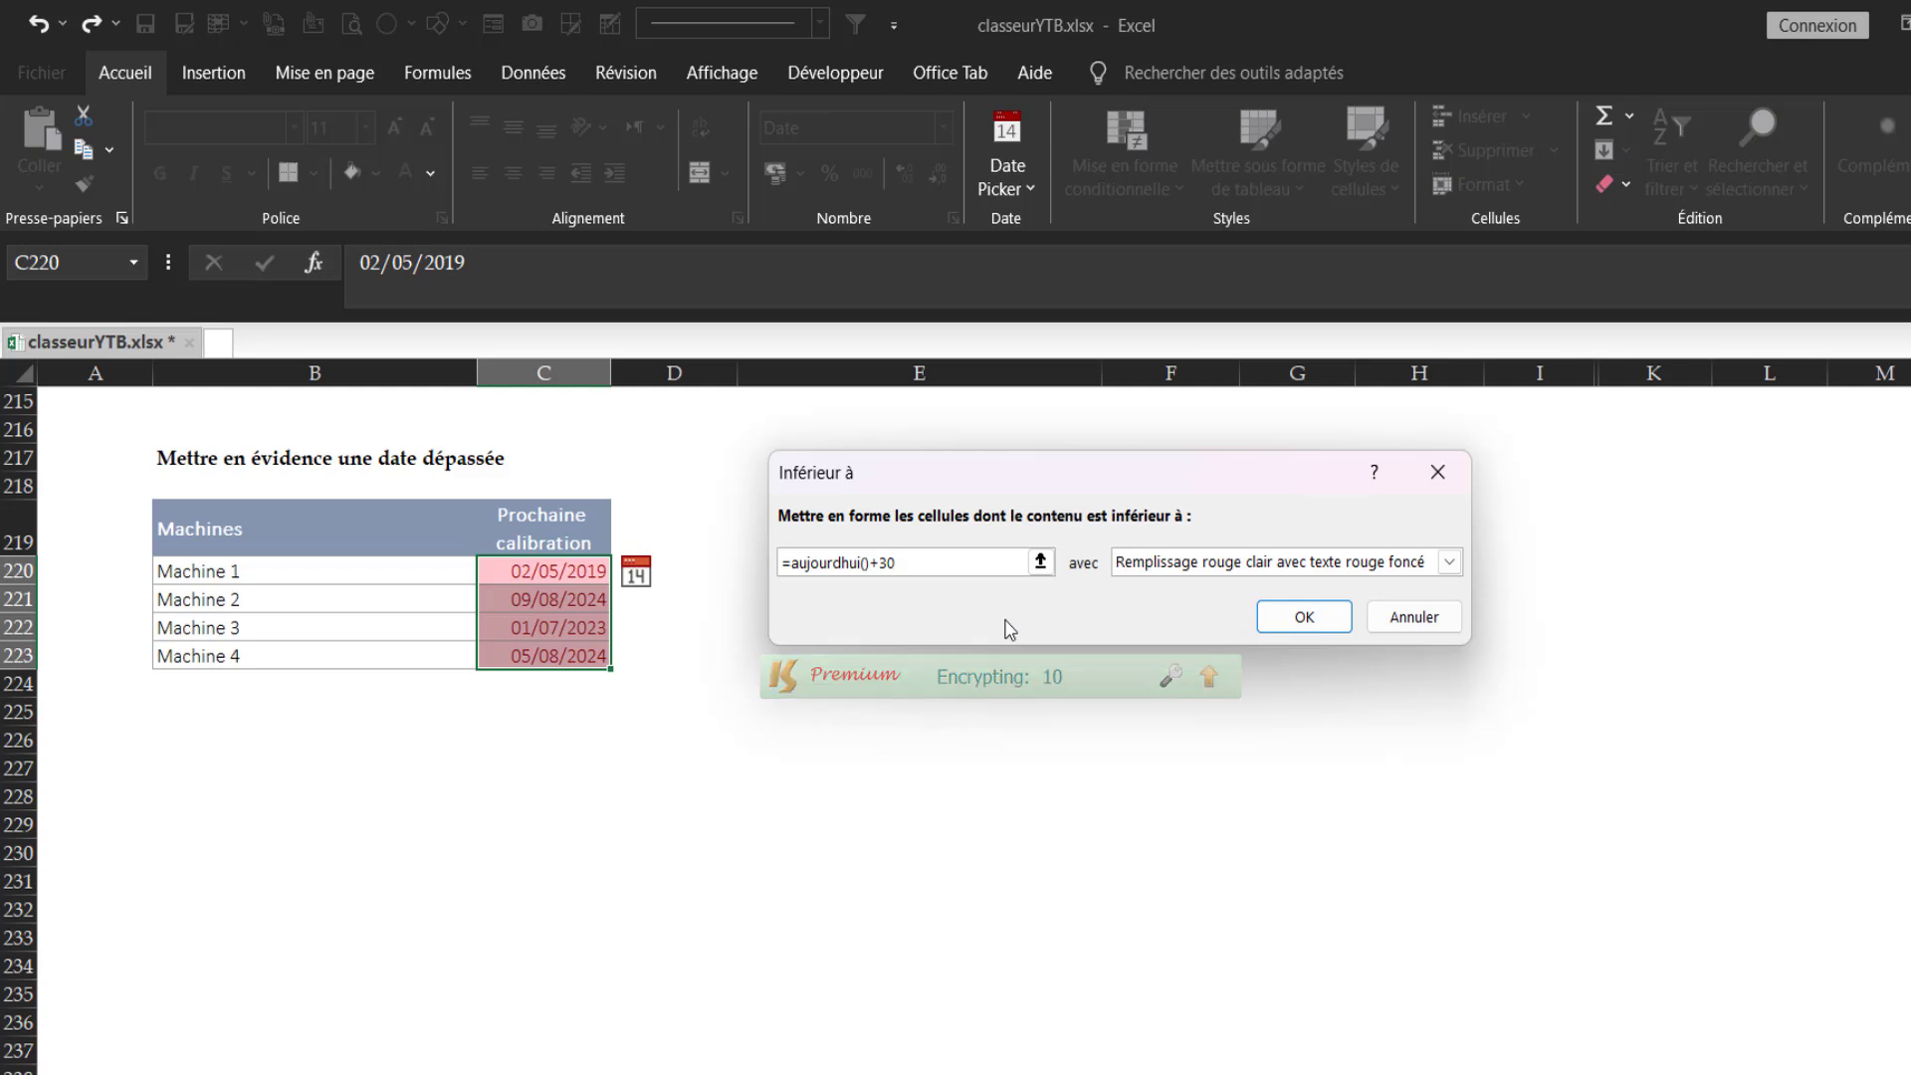
# Give the 30-day rule the "Remplissage jaune avec texte jaune foncé" format and apply it
pyautogui.click(1259, 574)
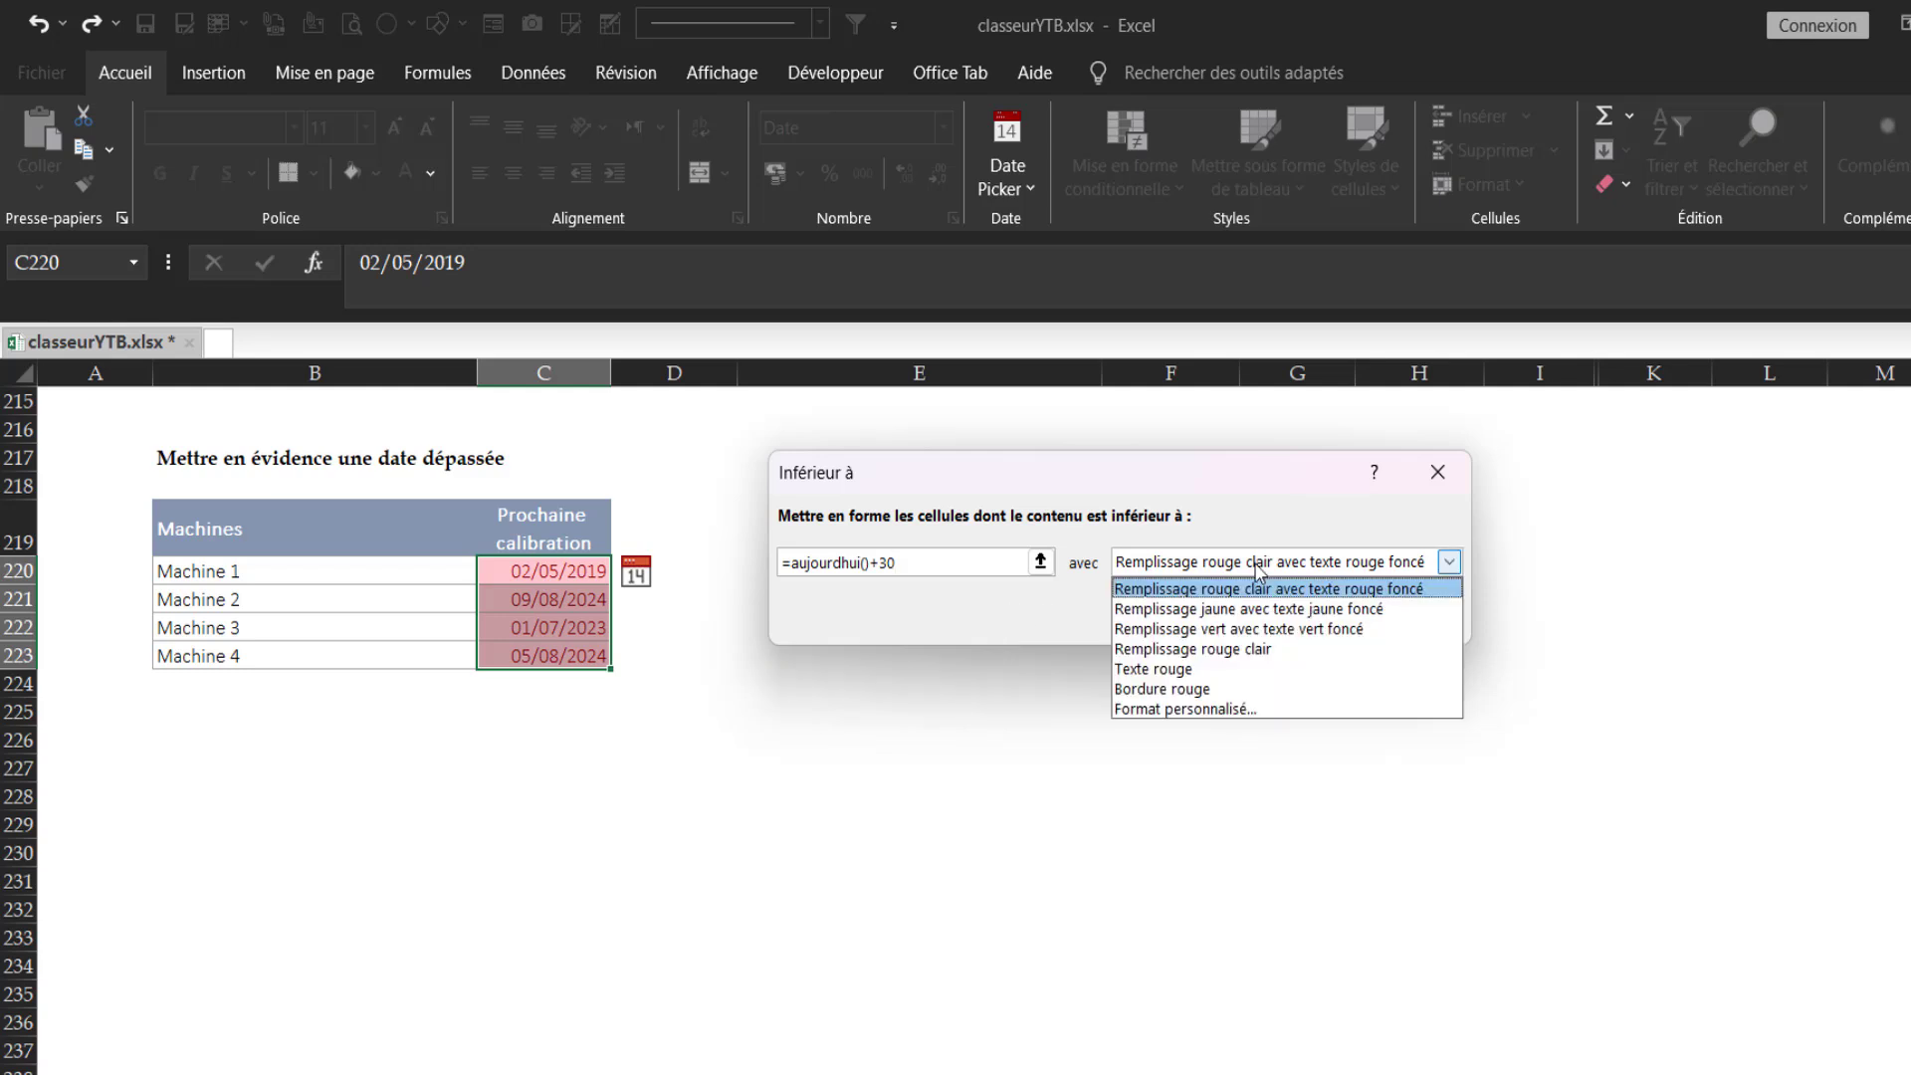
pyautogui.click(1235, 609)
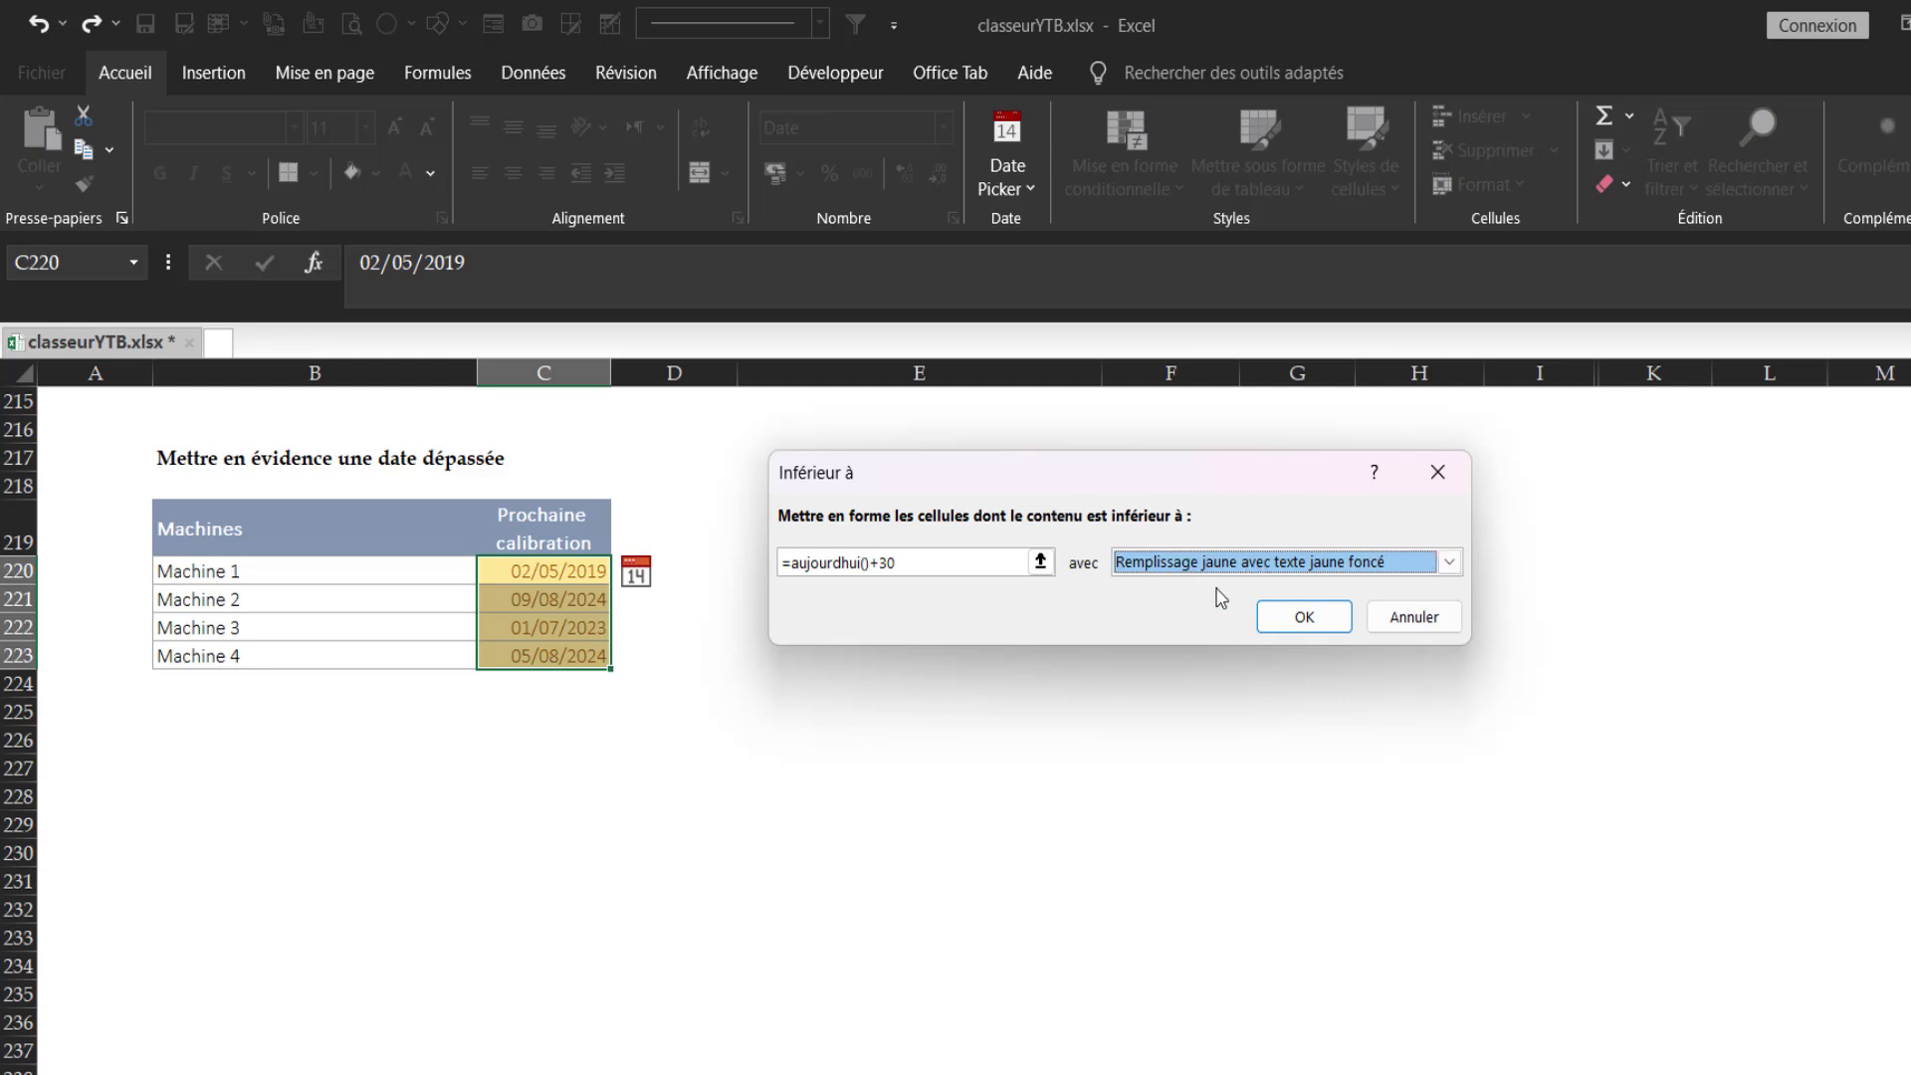
pyautogui.click(1294, 619)
pyautogui.click(938, 605)
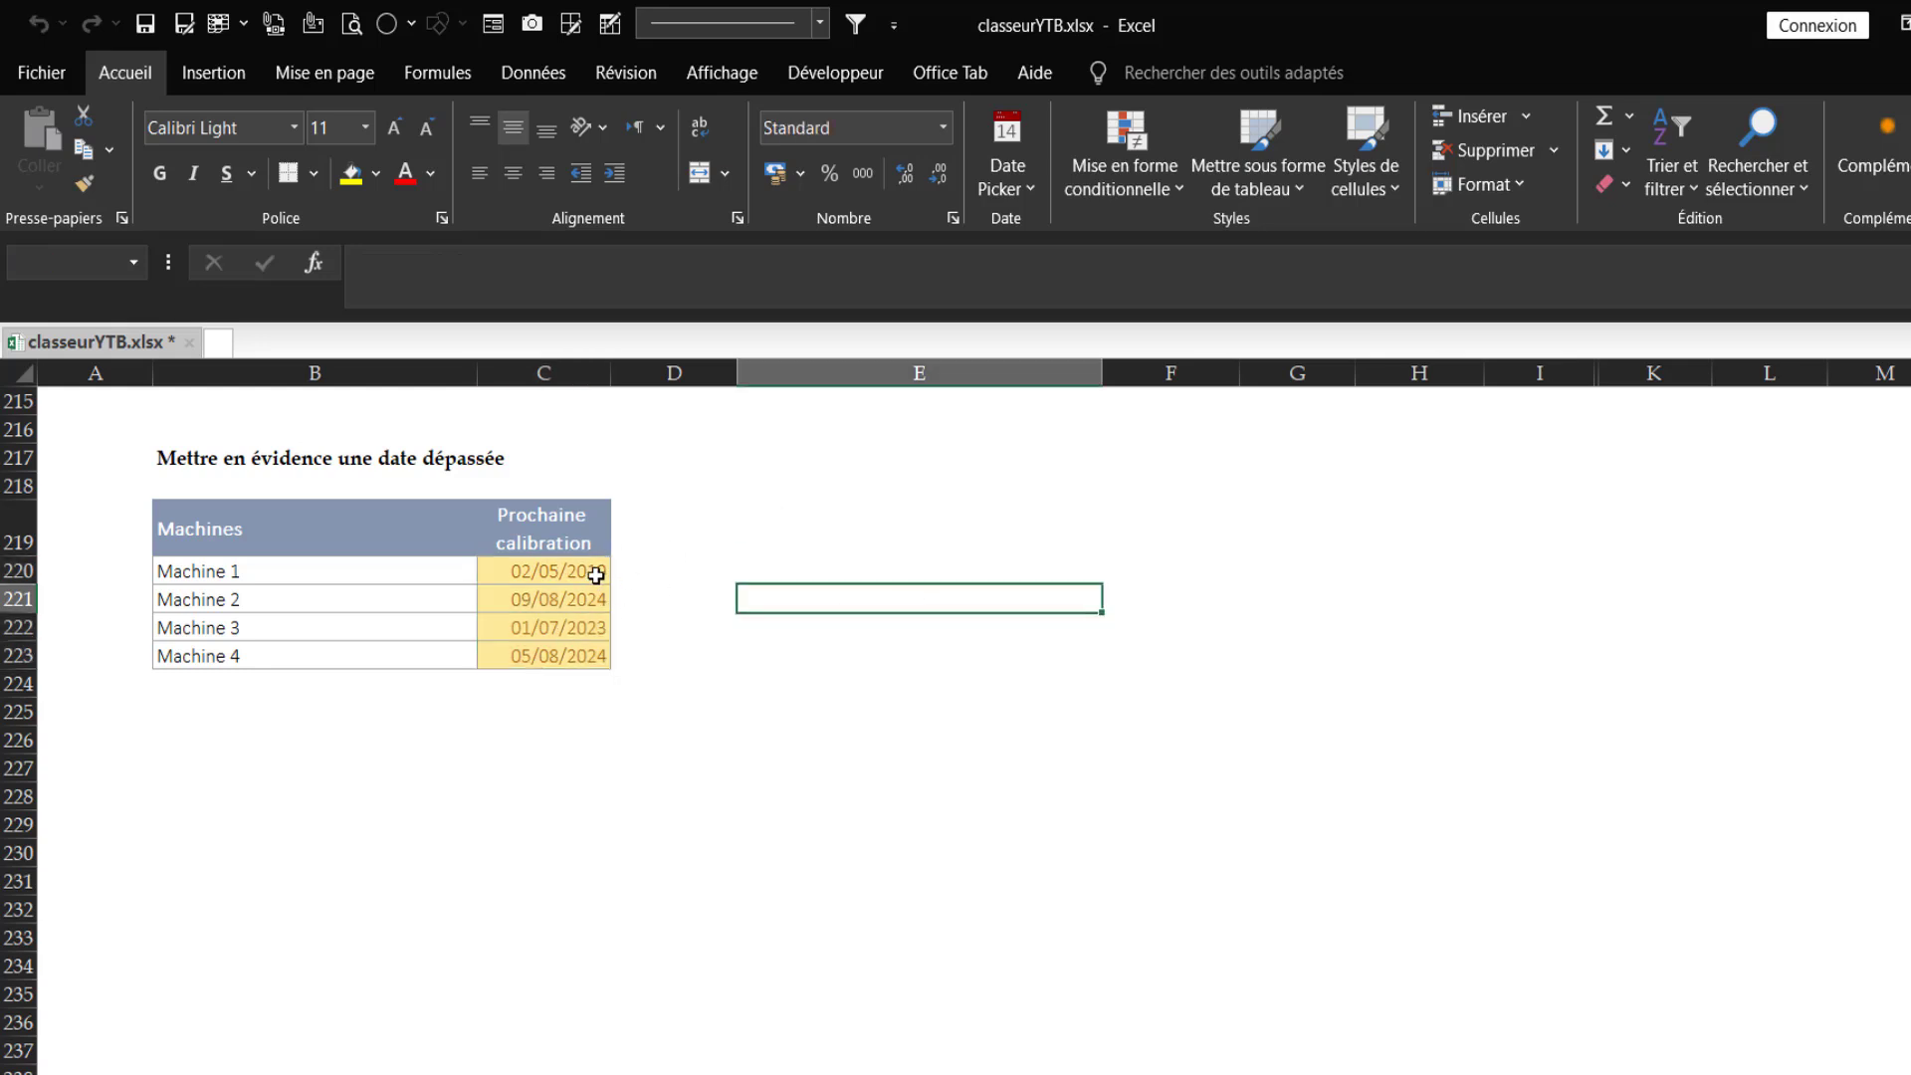
# Open the conditional formatting rules manager for the calibration dates in C220:C223, keeping the date table in view
pyautogui.moveTo(596, 575); pyautogui.dragTo(571, 645)
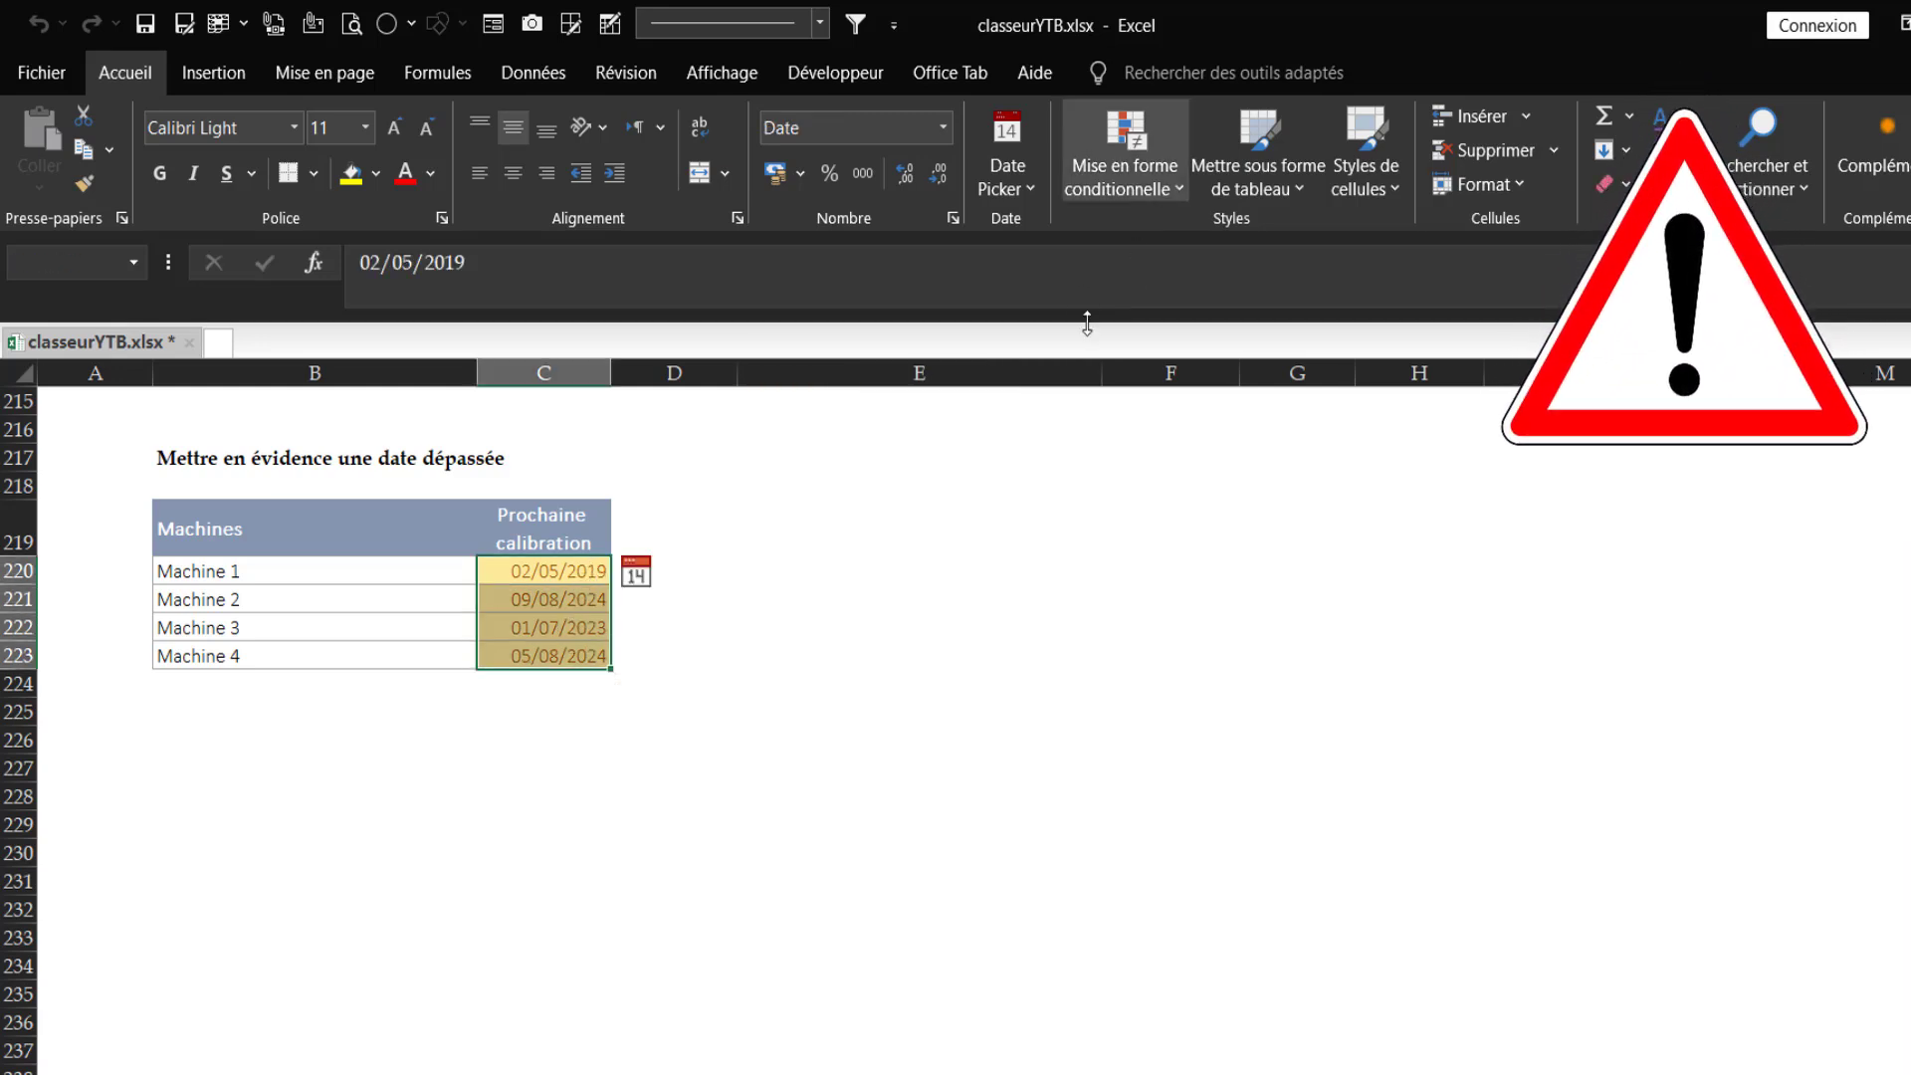
pyautogui.click(1154, 183)
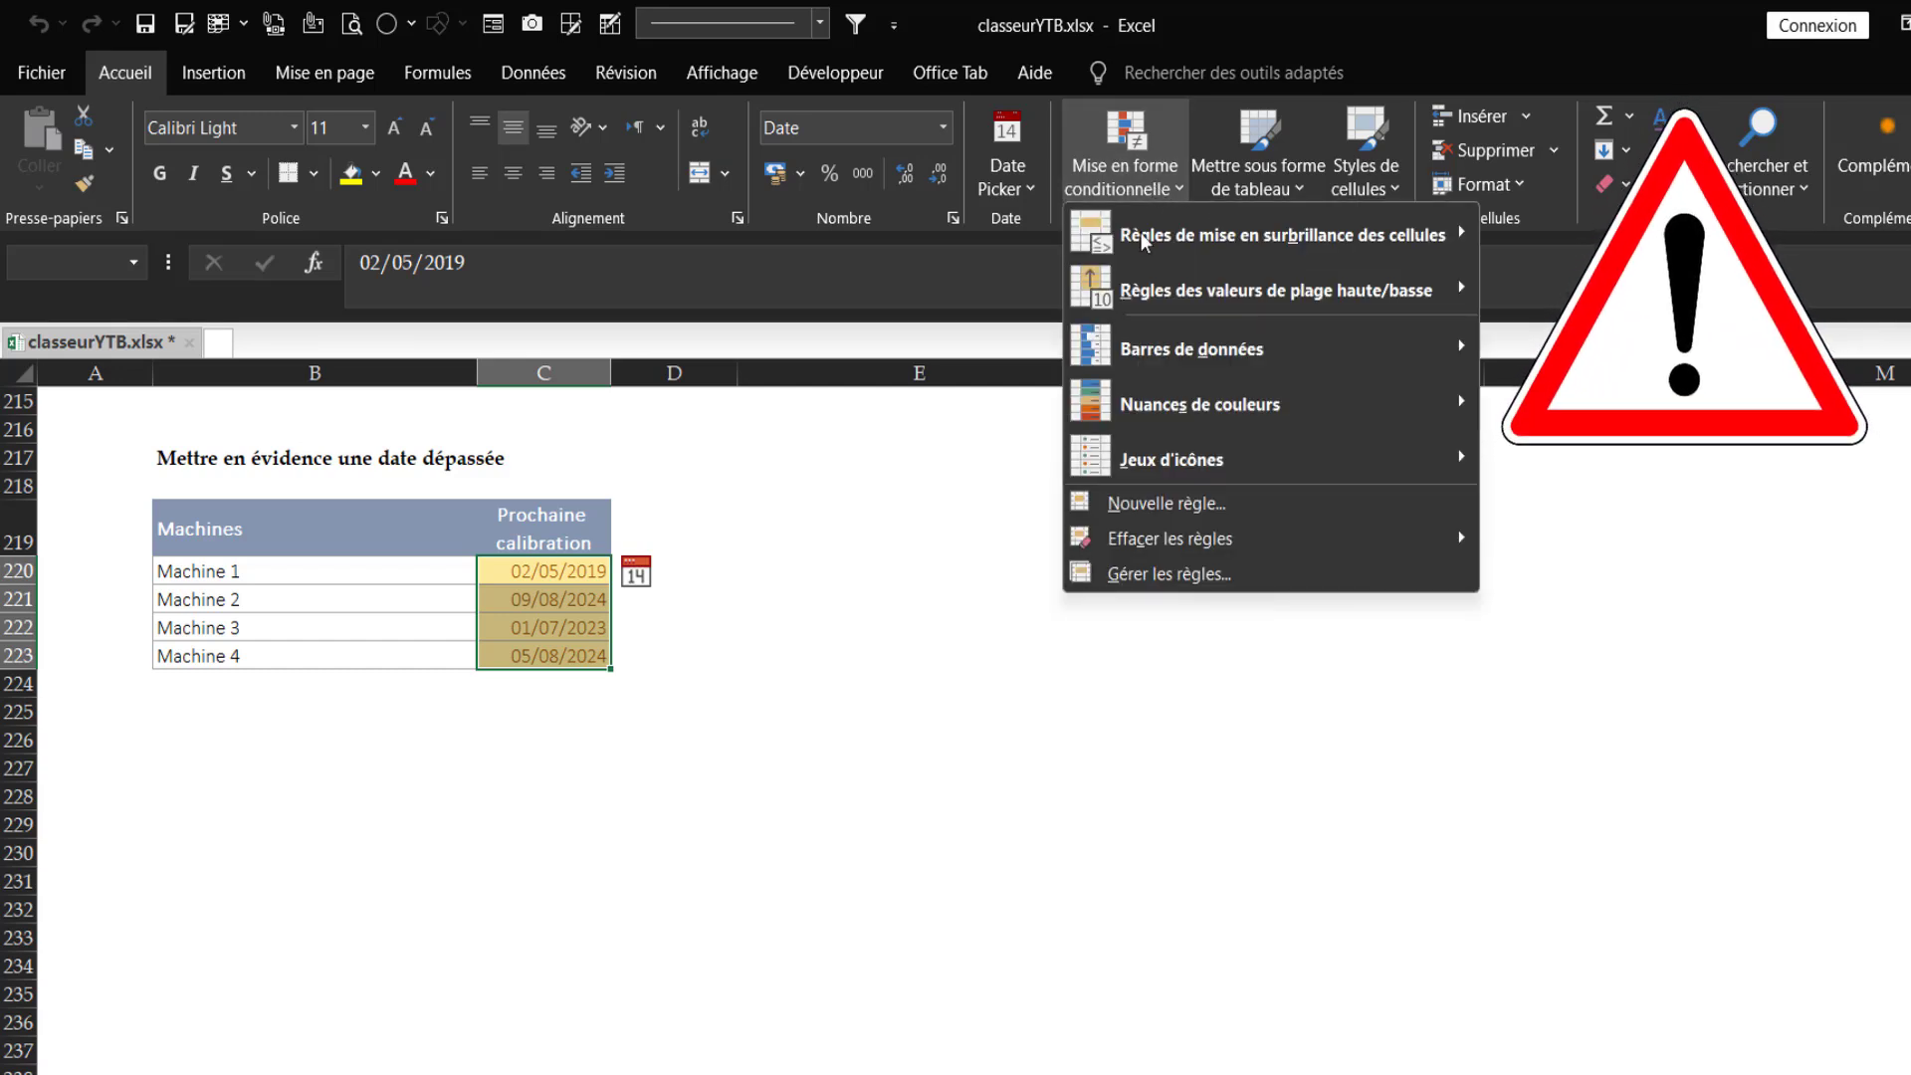
pyautogui.click(1119, 575)
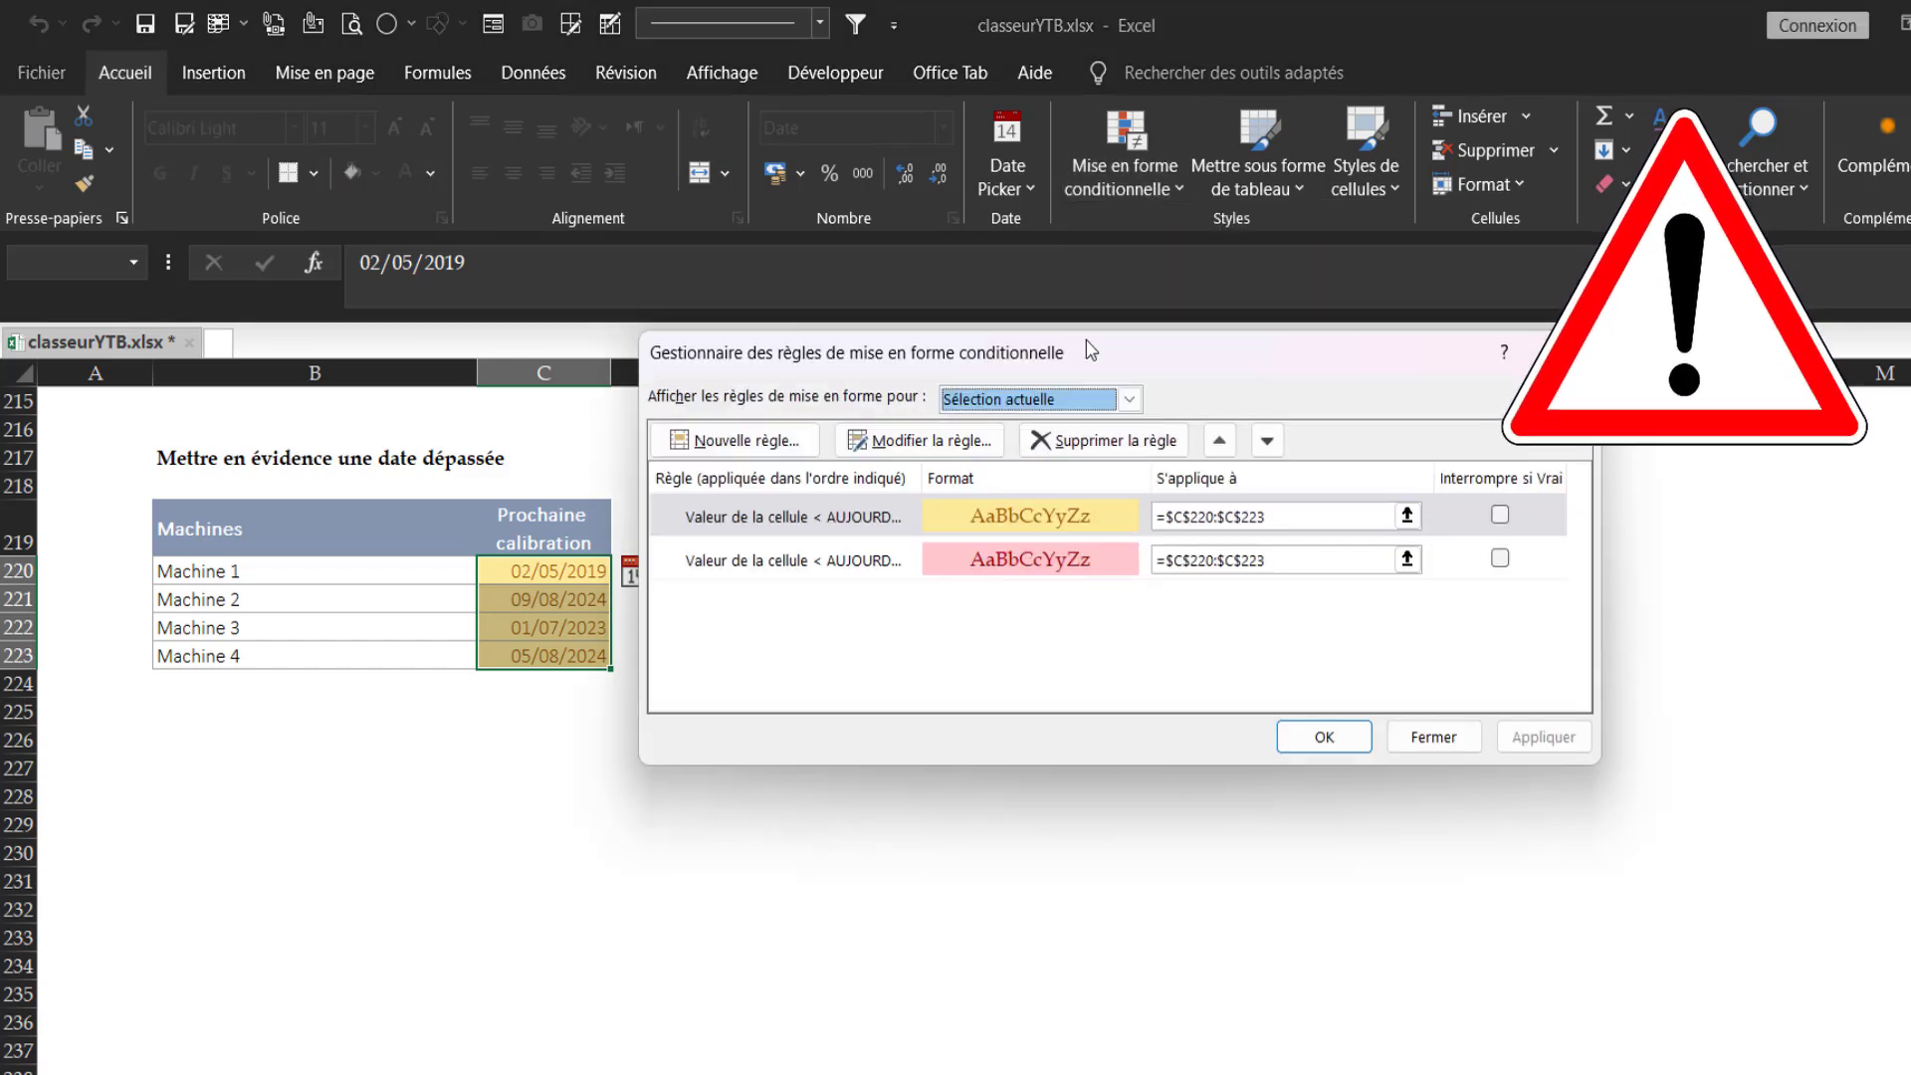
pyautogui.moveTo(1091, 350); pyautogui.dragTo(1225, 448)
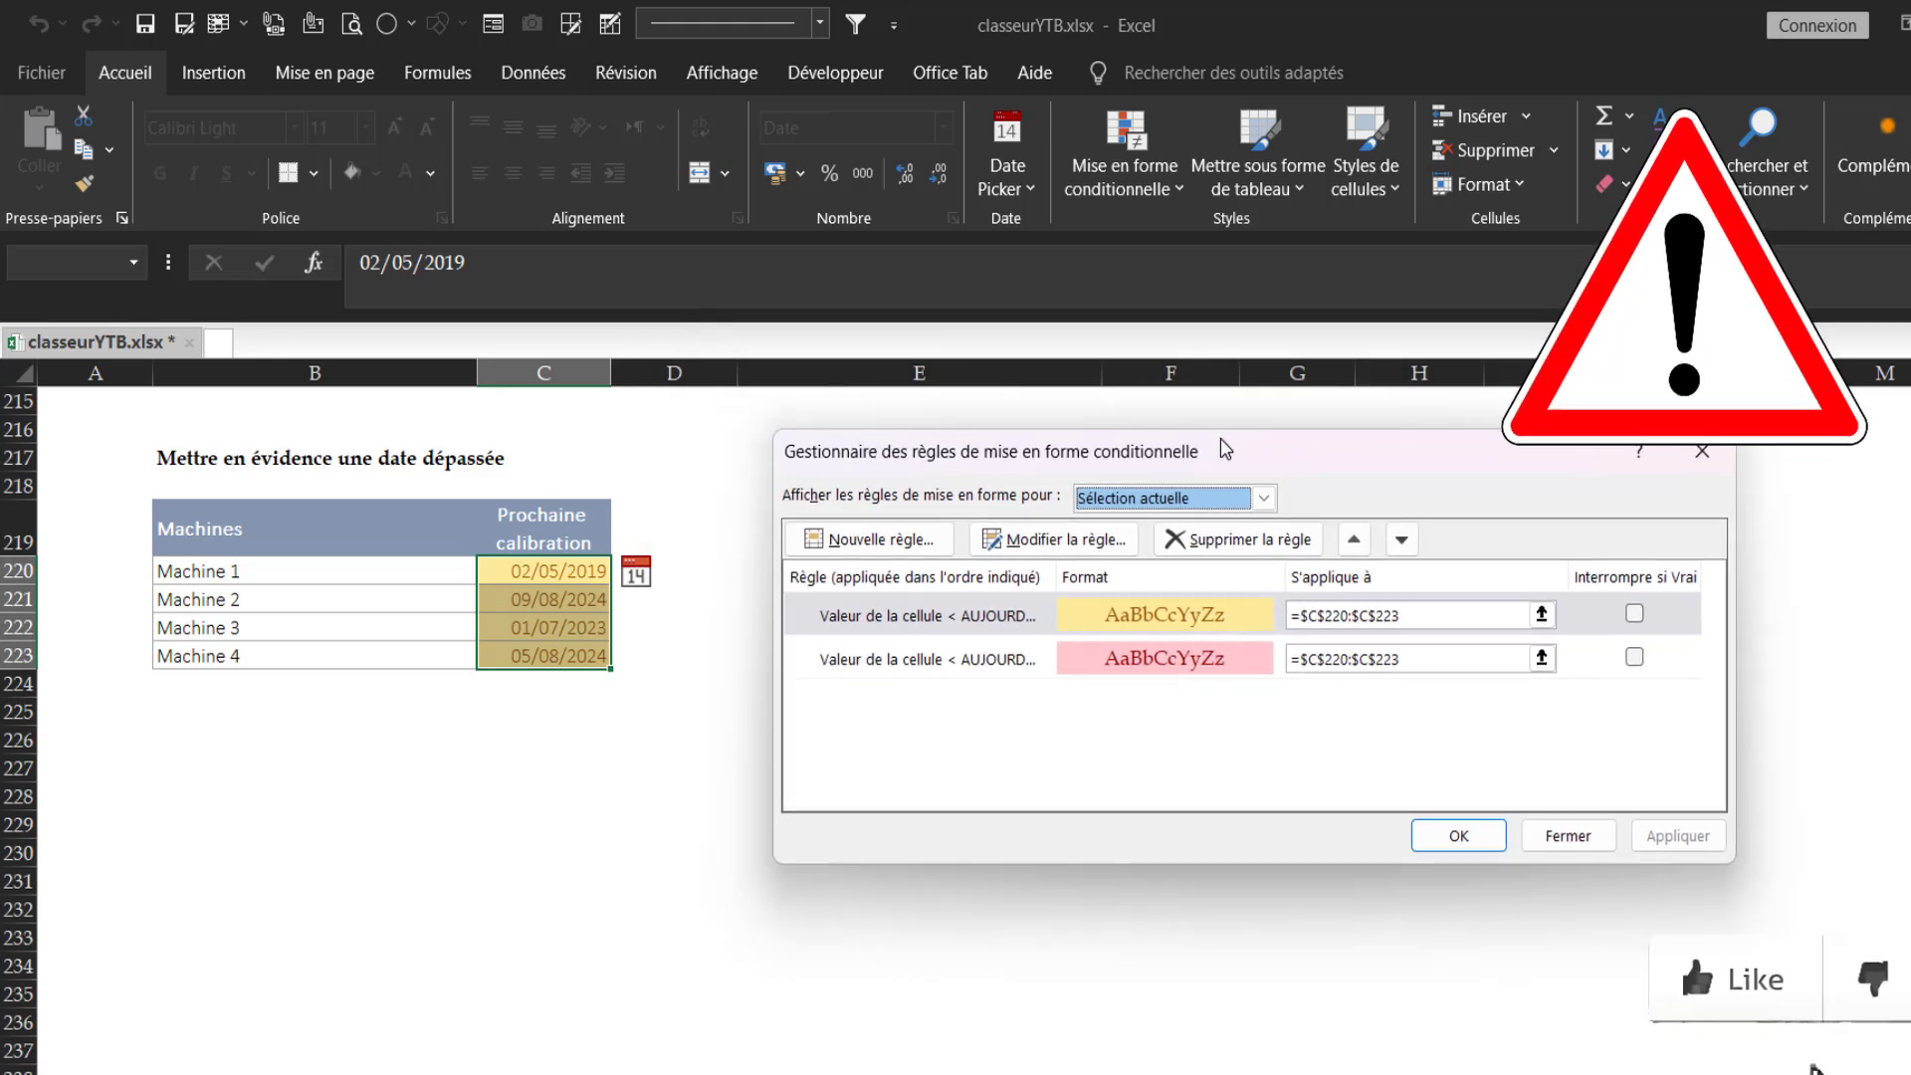
# Move the red overdue-date rule above the yellow 30-day rule and apply the new rule order to the dates
pyautogui.click(990, 662)
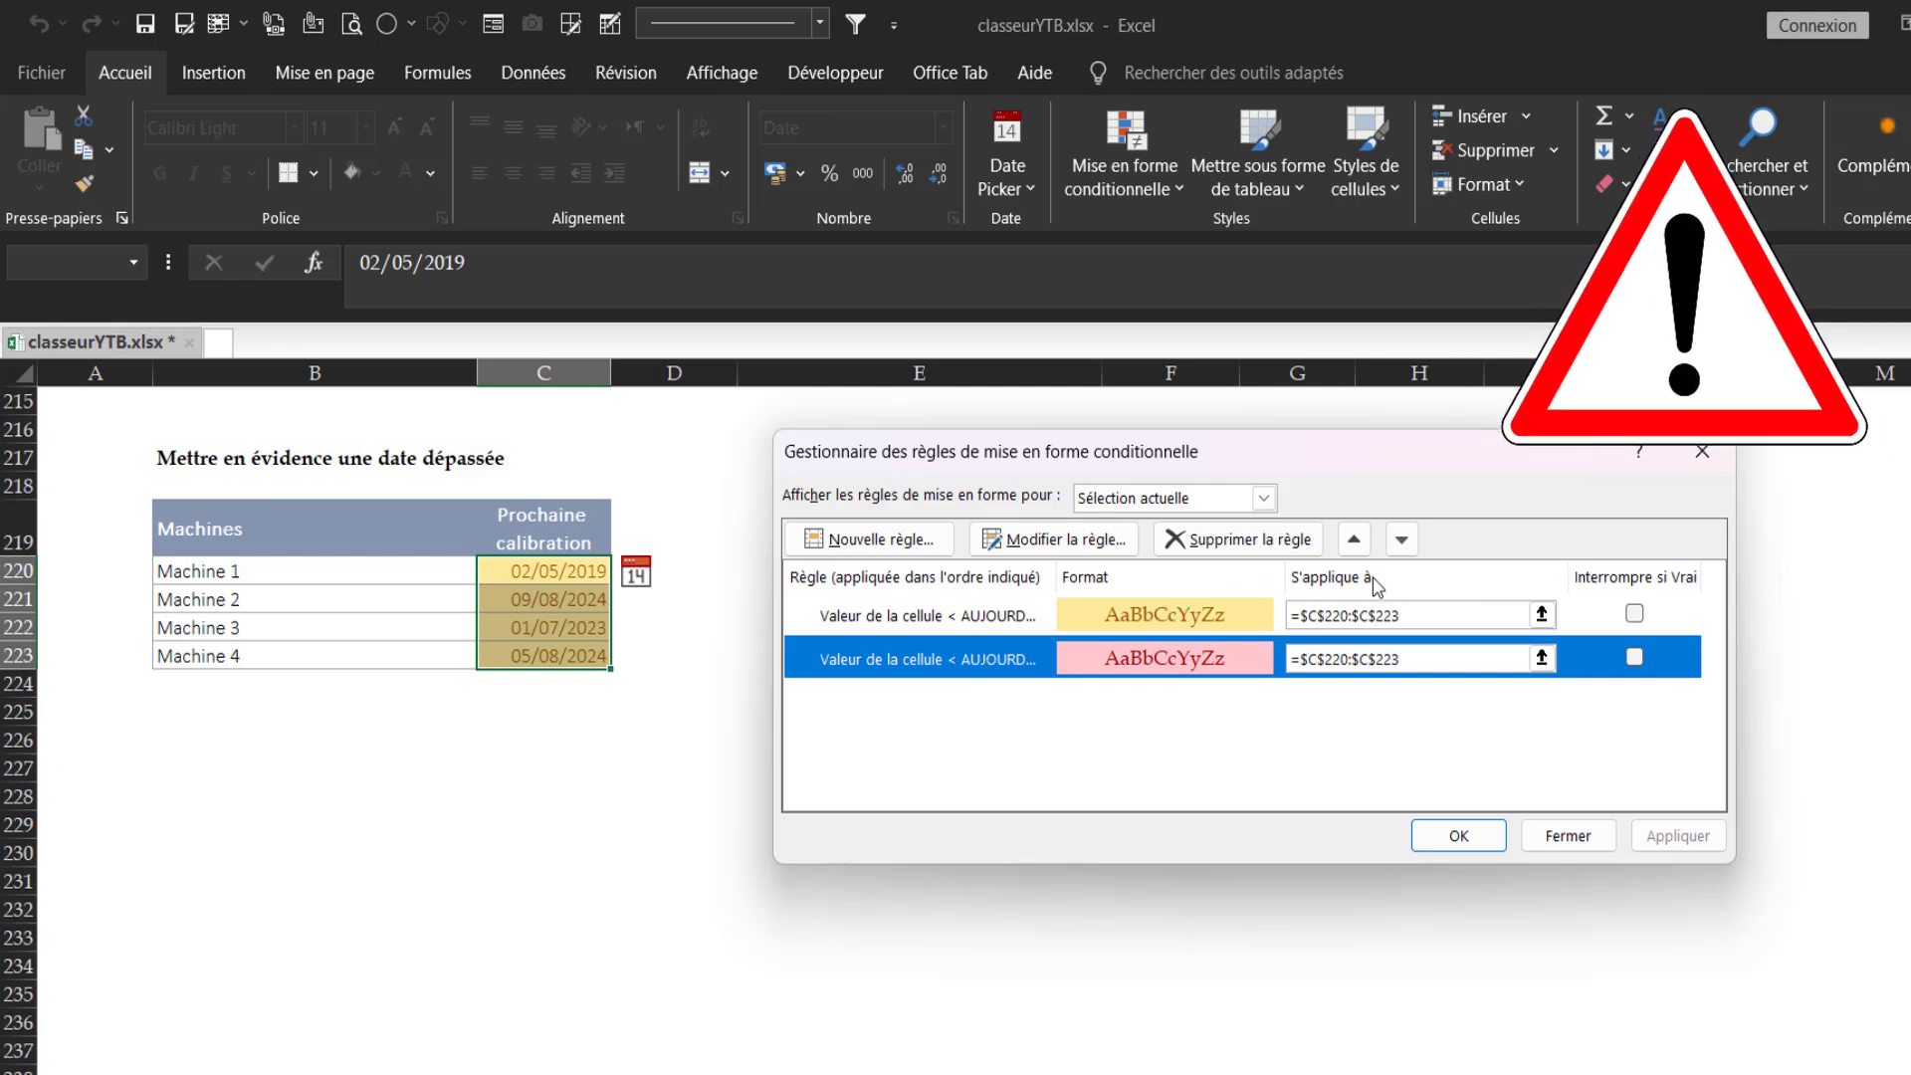
pyautogui.click(925, 615)
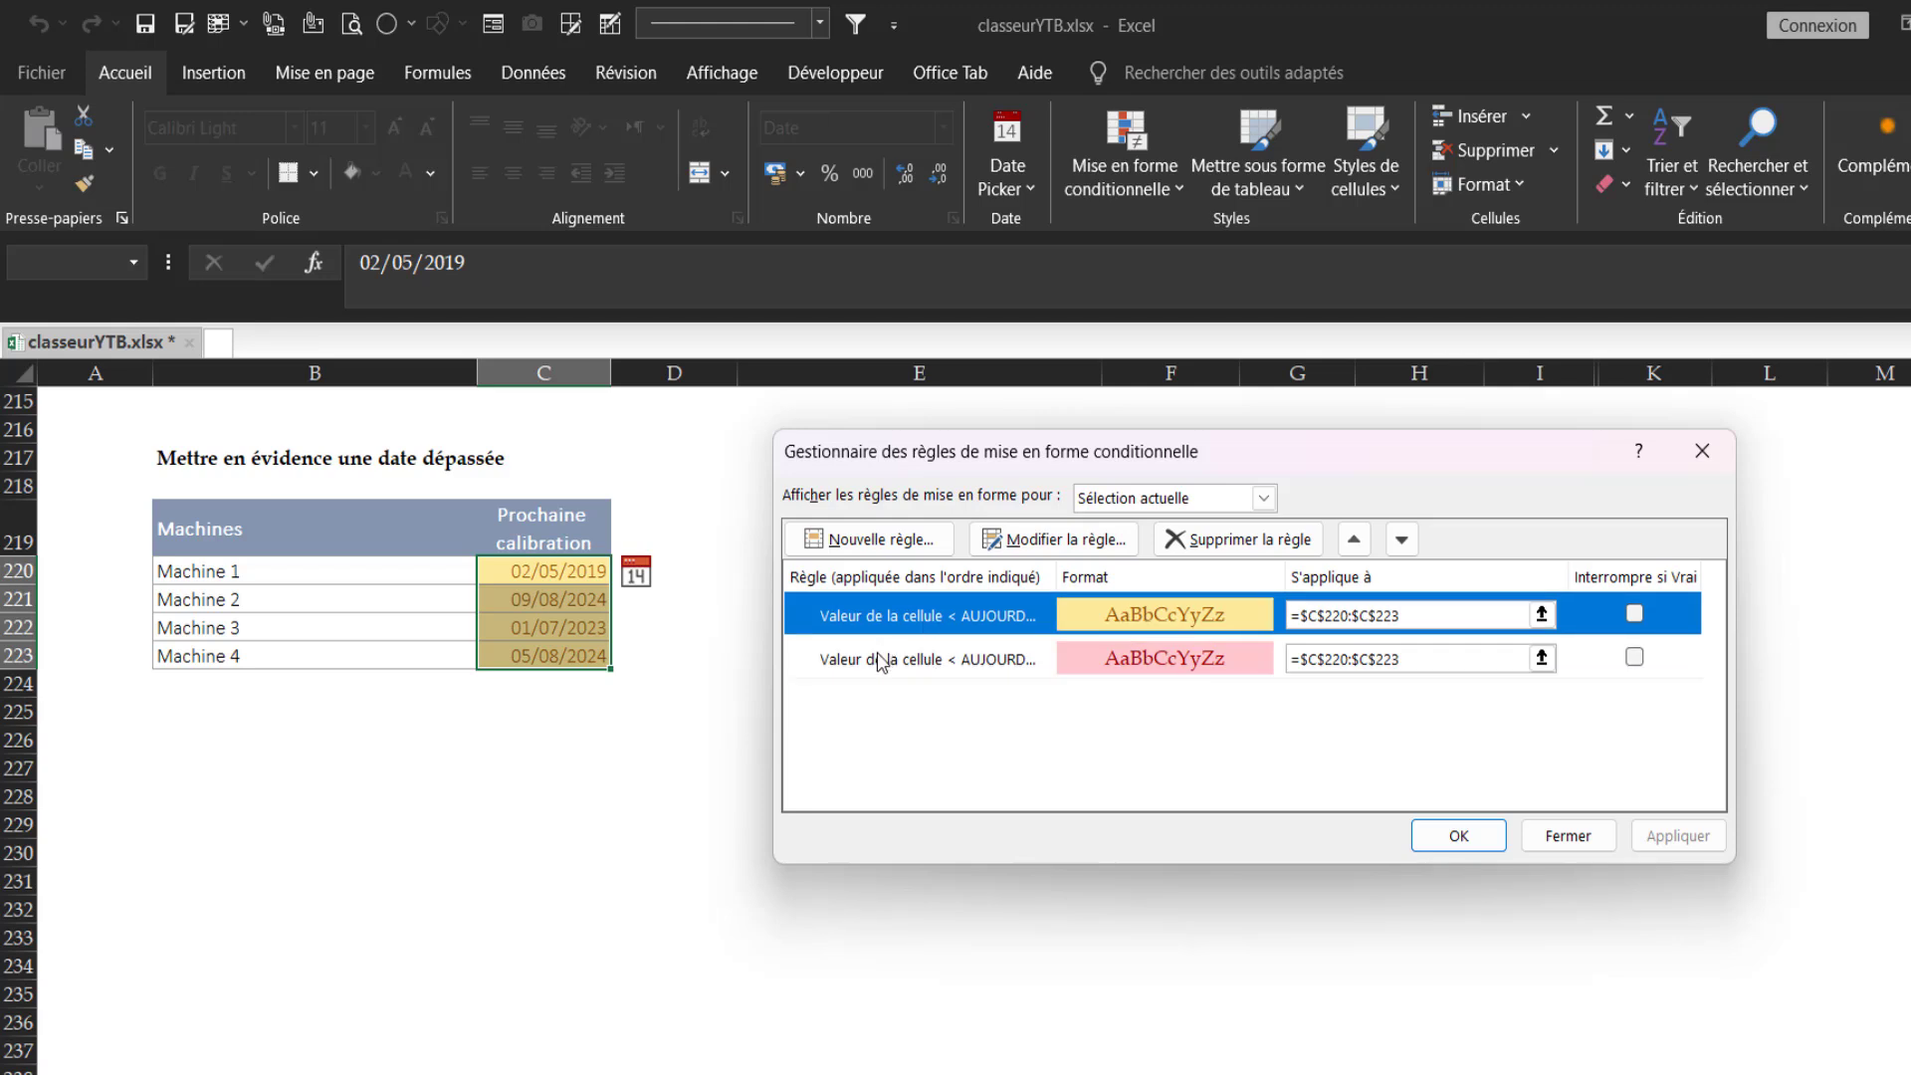
pyautogui.click(881, 659)
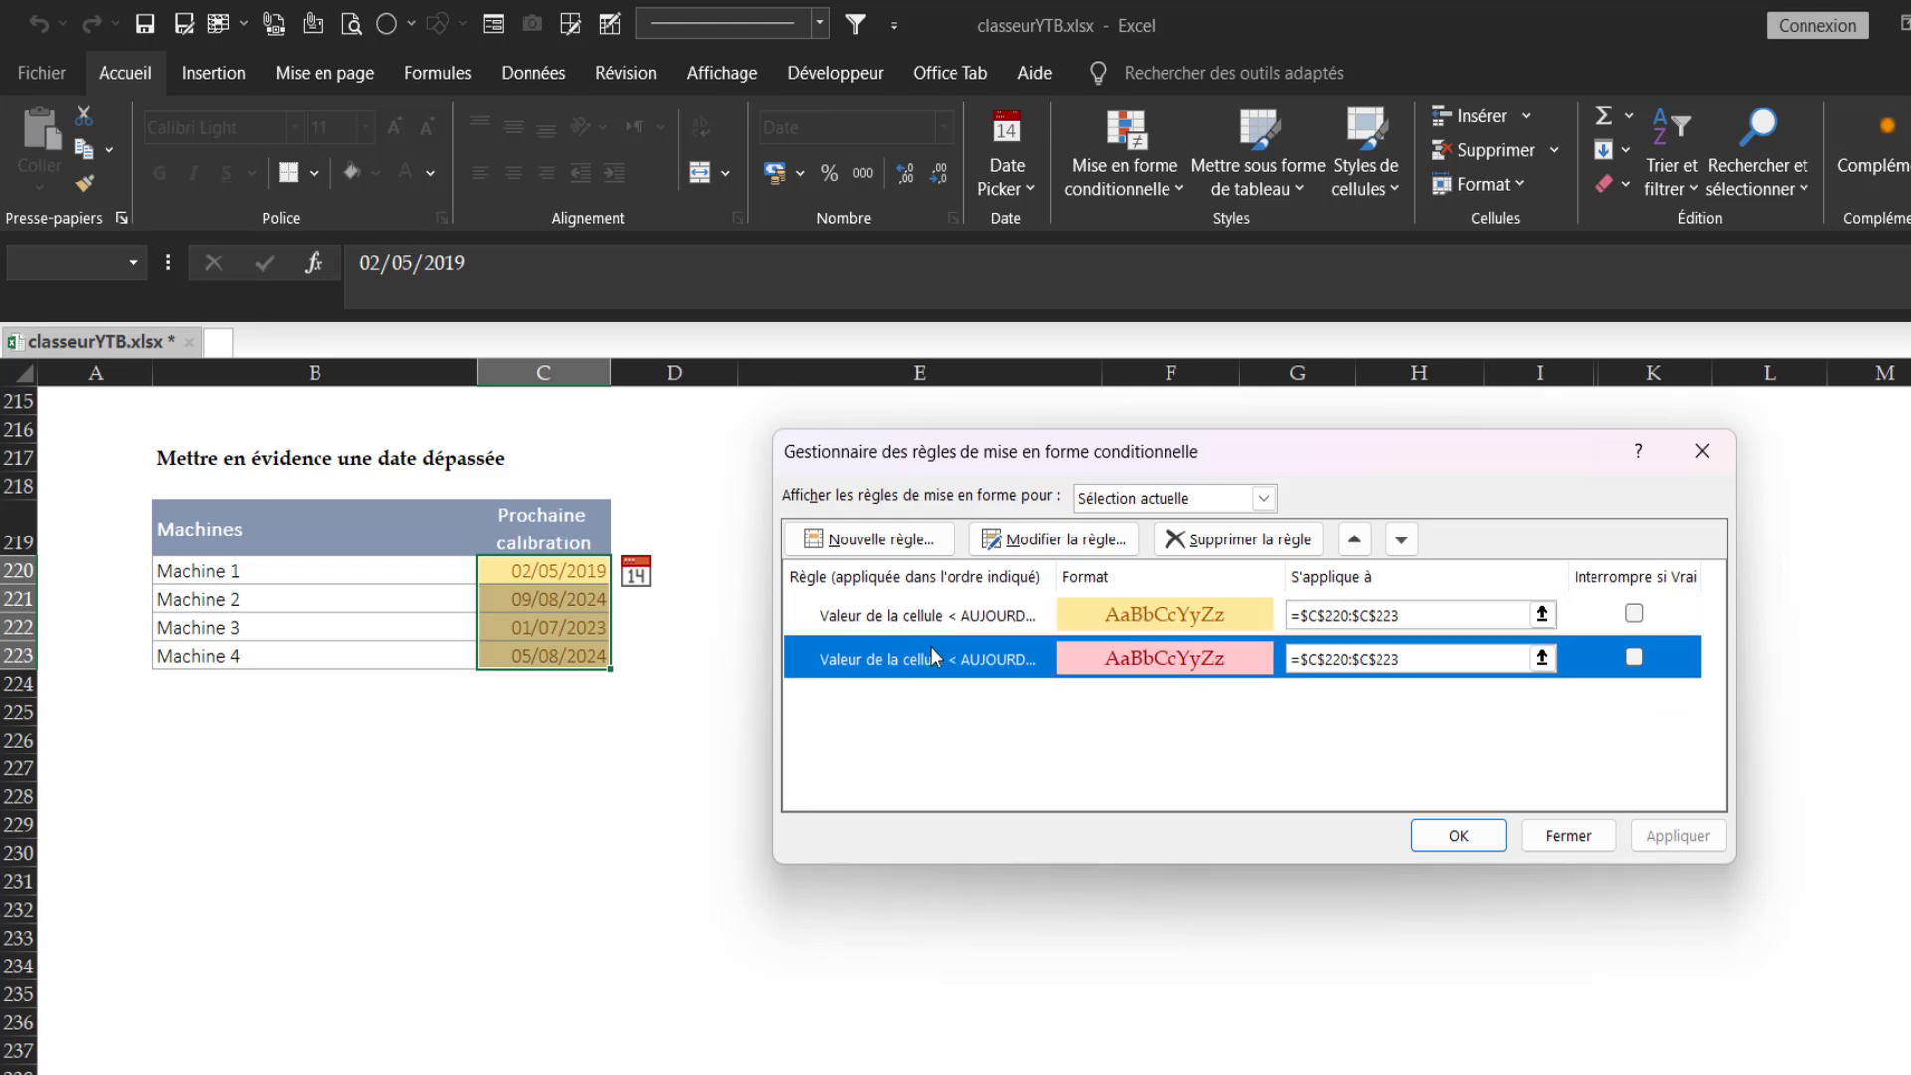
pyautogui.click(1354, 538)
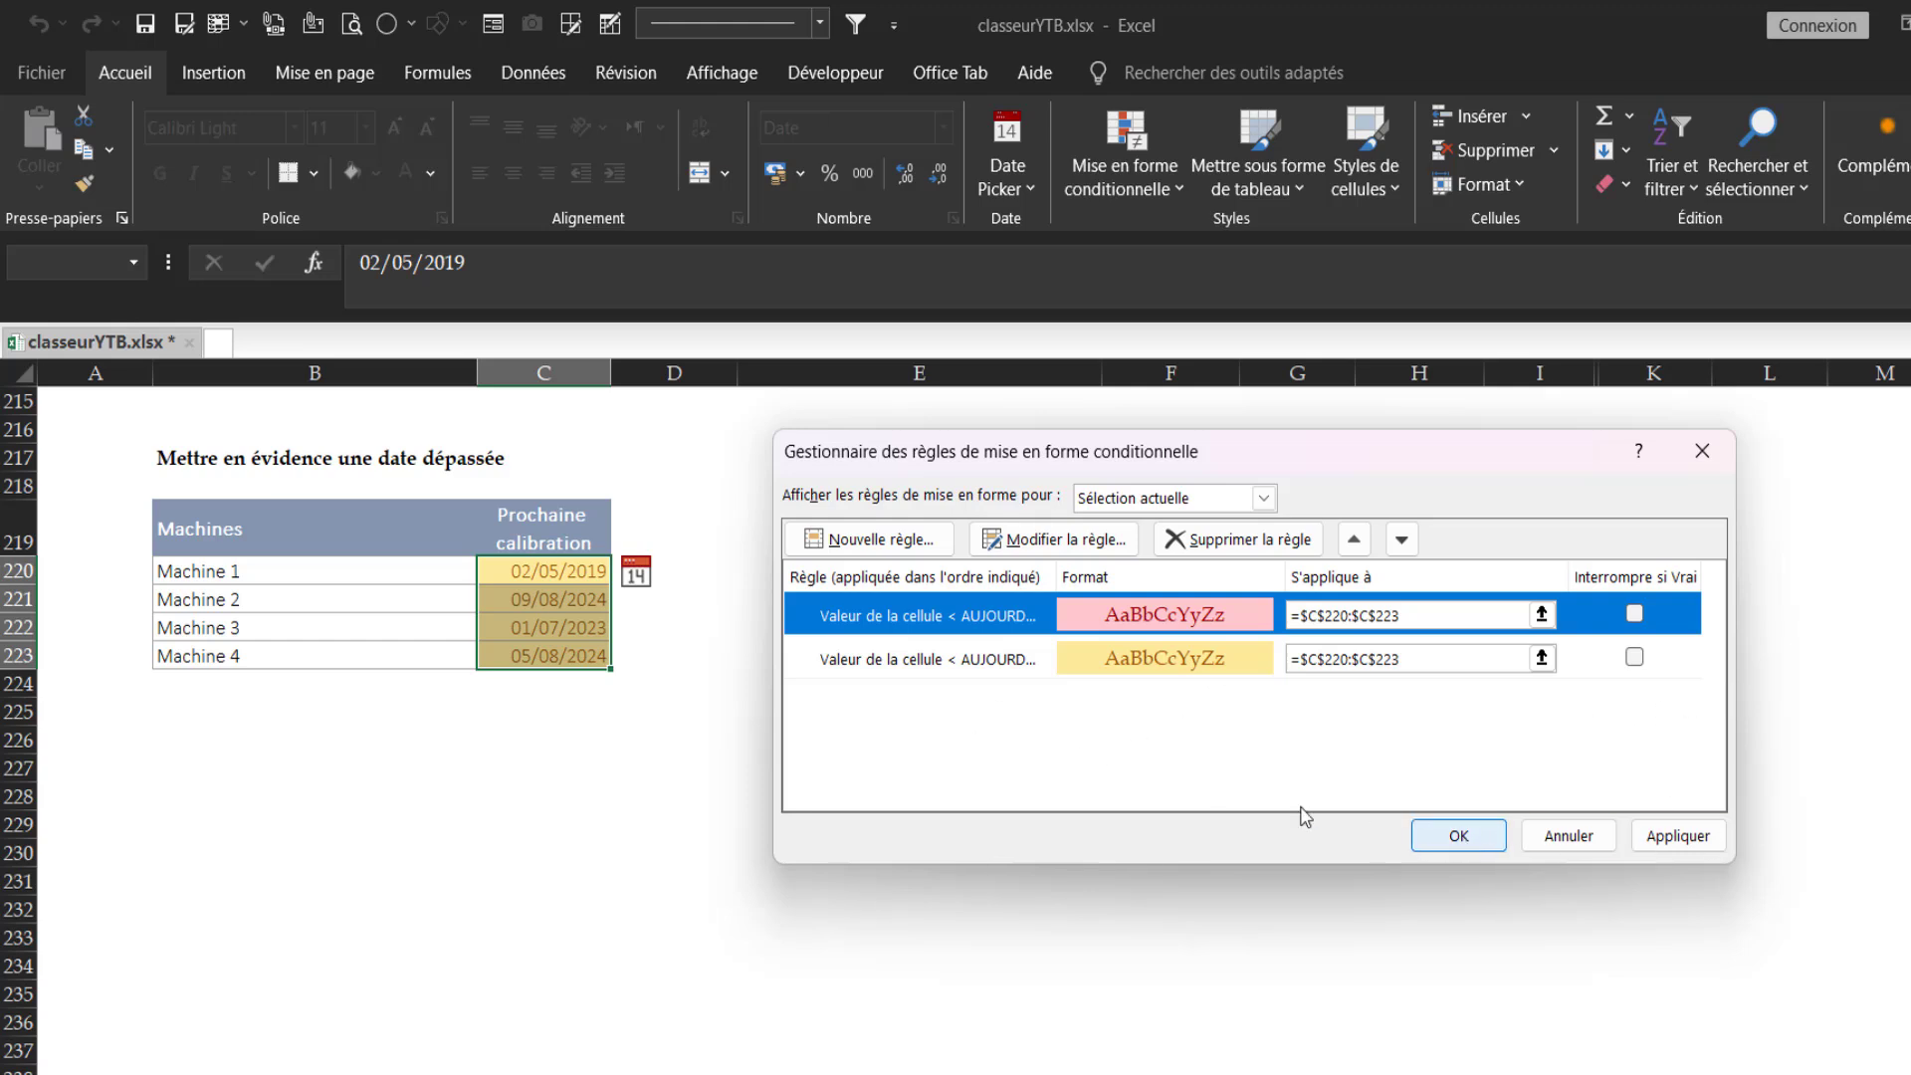
pyautogui.click(1676, 837)
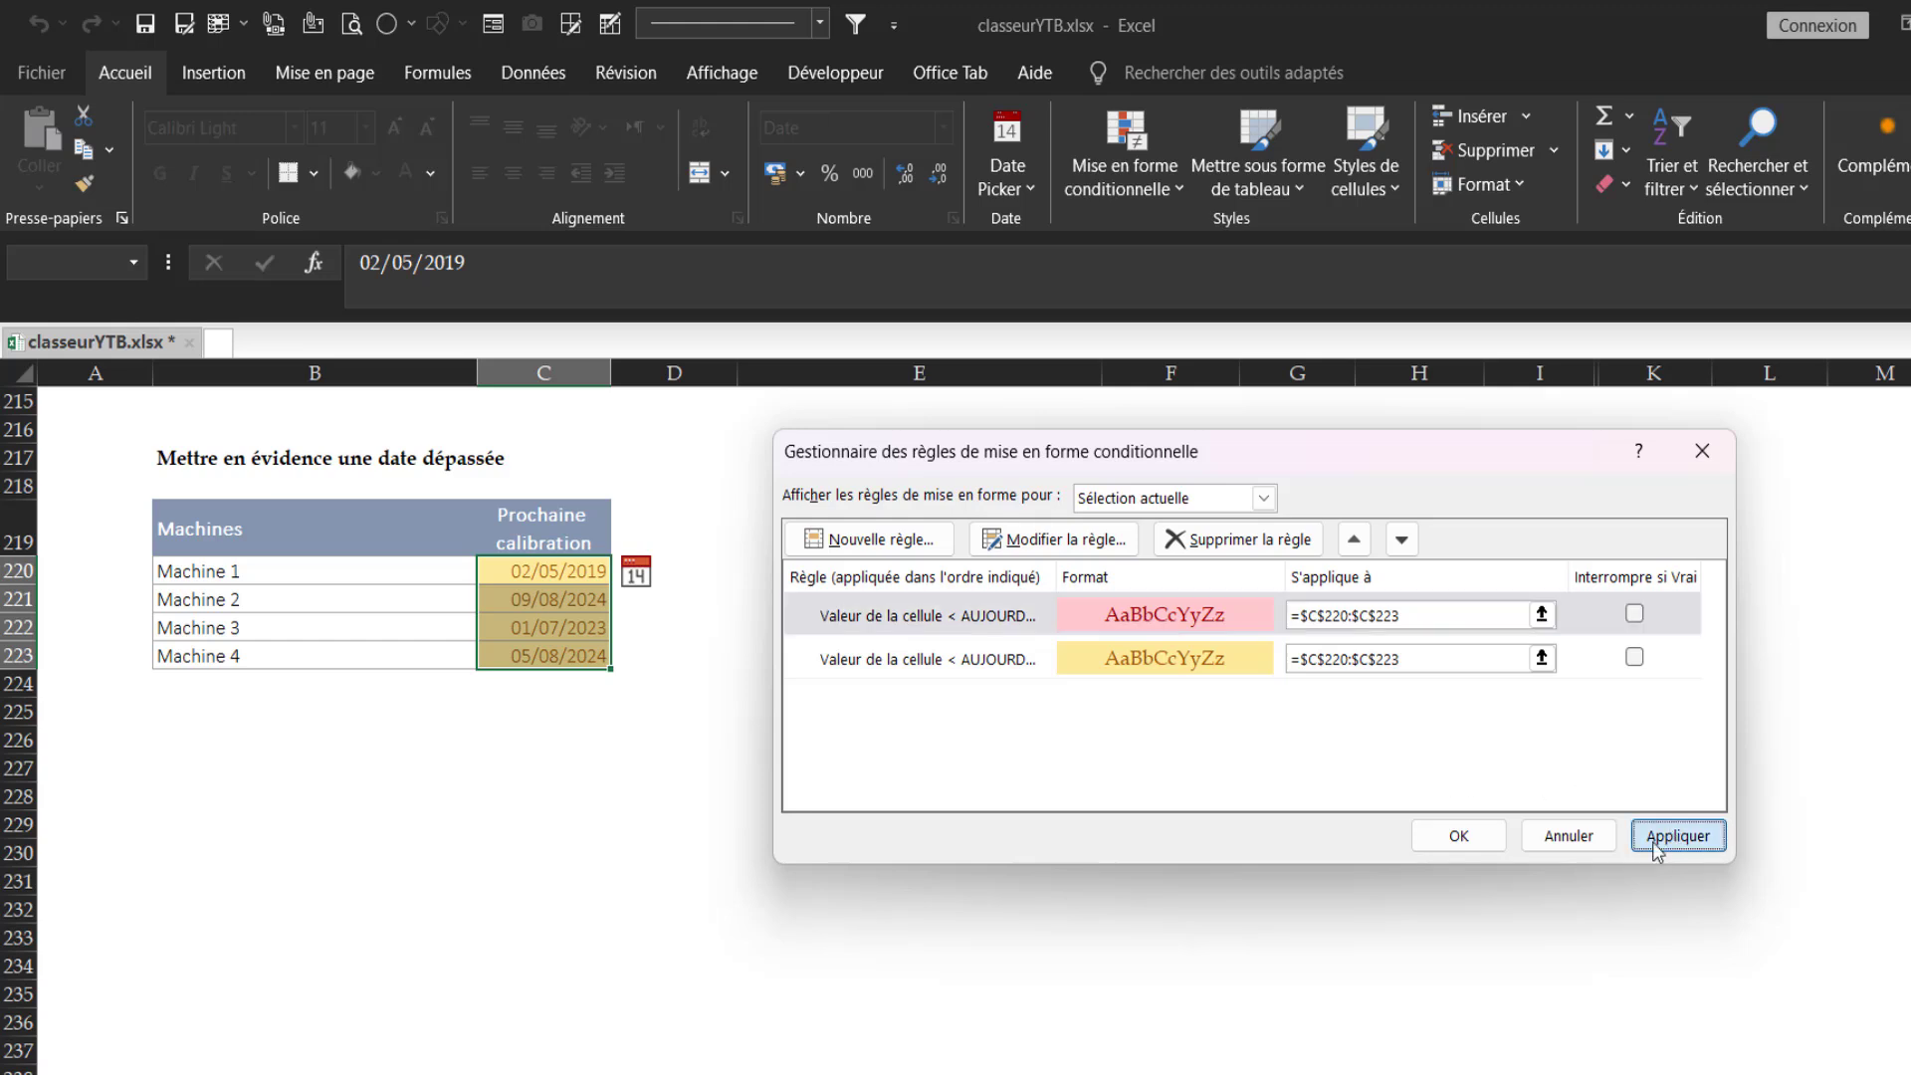
pyautogui.click(1445, 841)
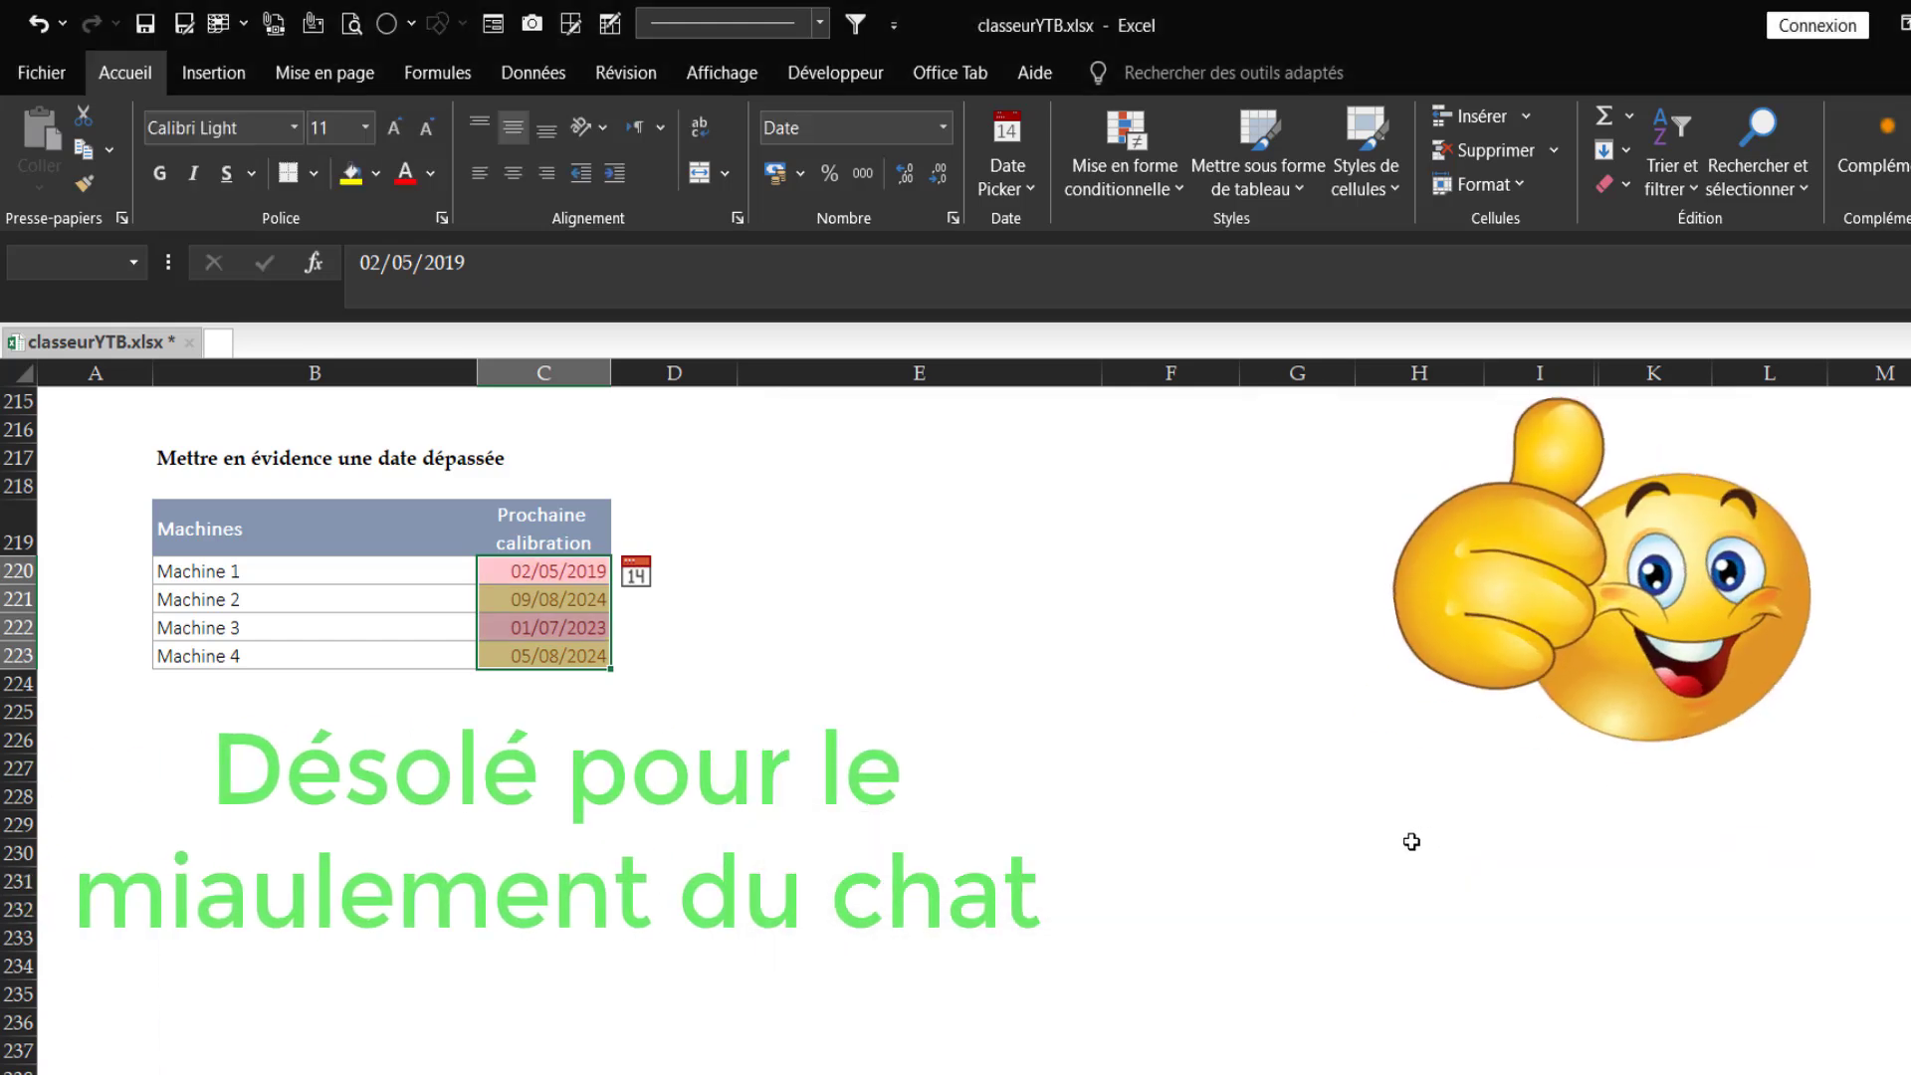
pyautogui.click(746, 631)
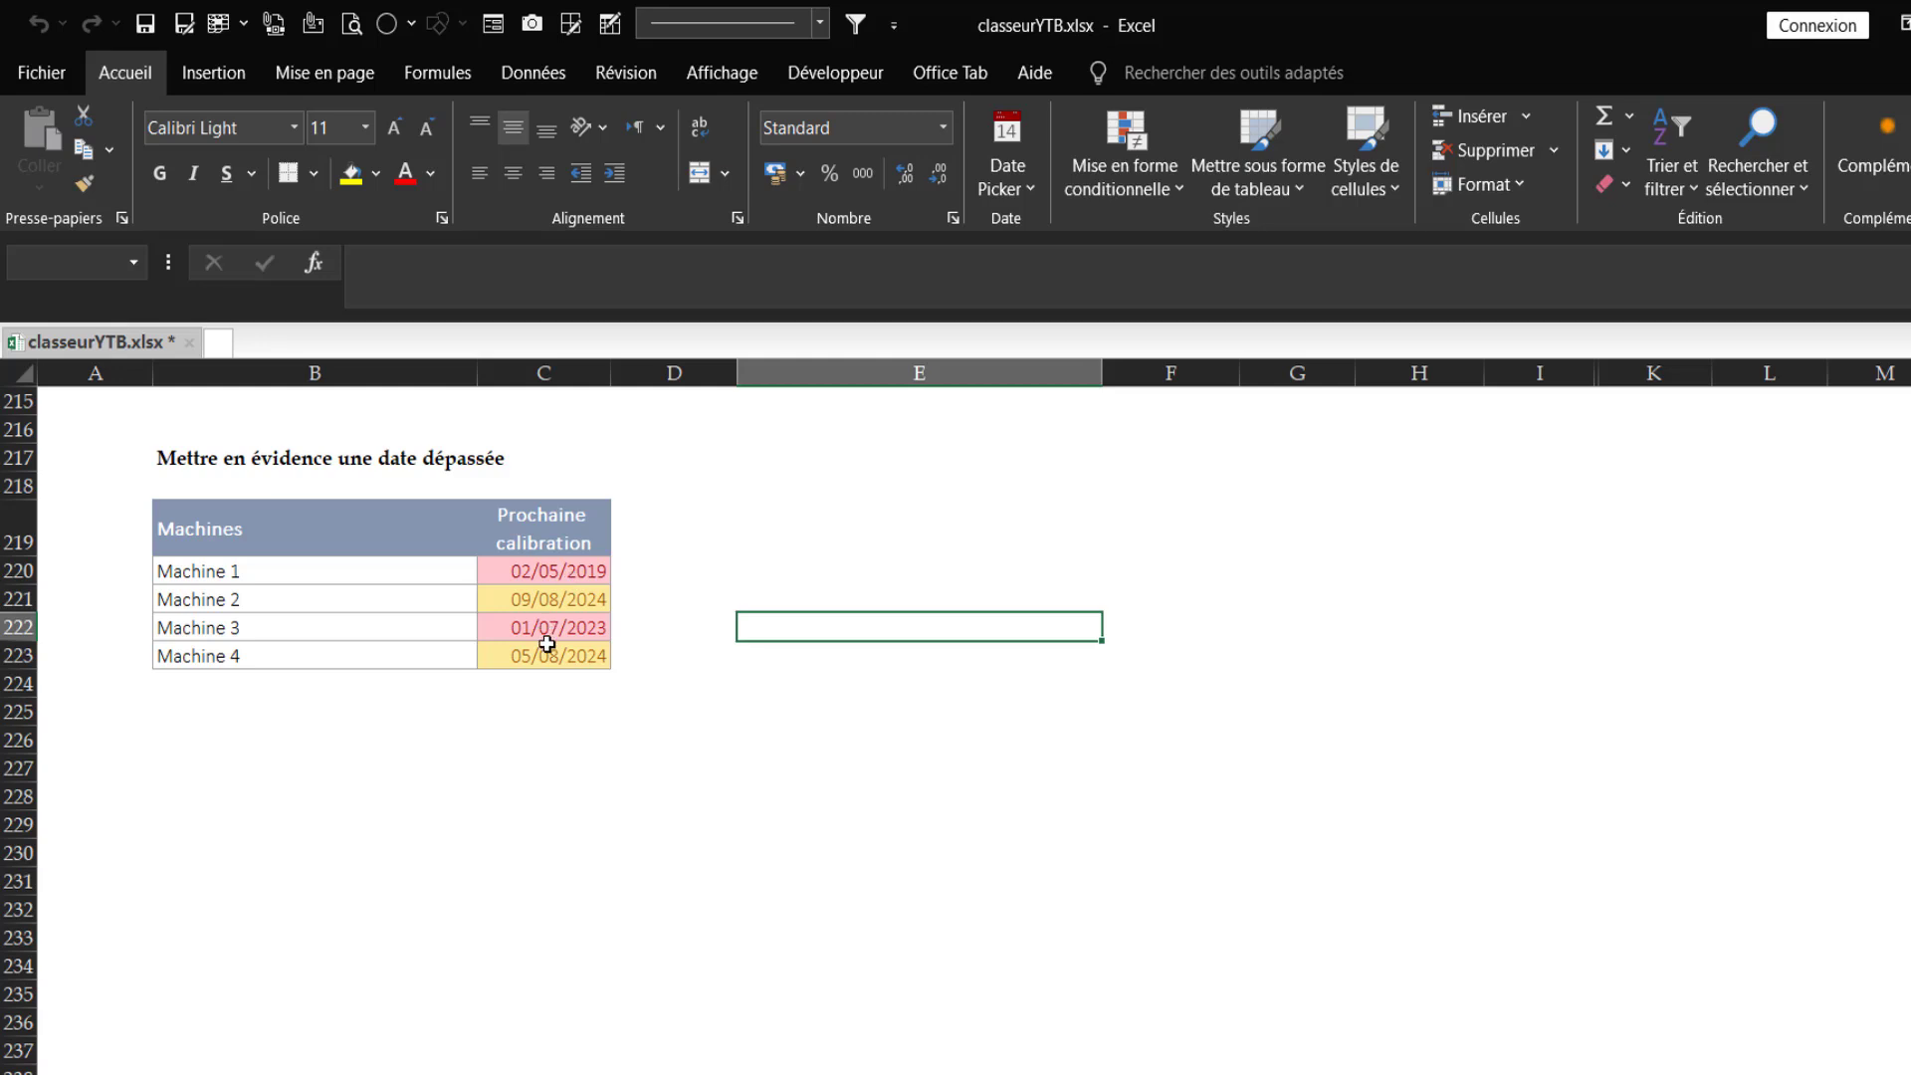